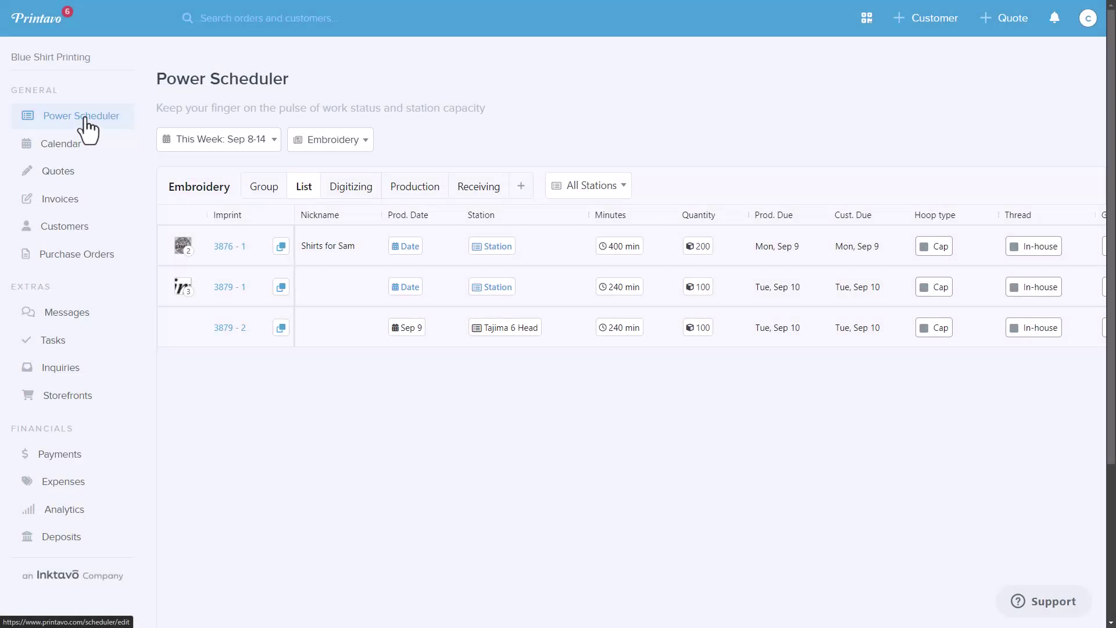
# Tour the Calendar, Quotes and Invoices pages in the sidebar.
pyautogui.click(65, 156)
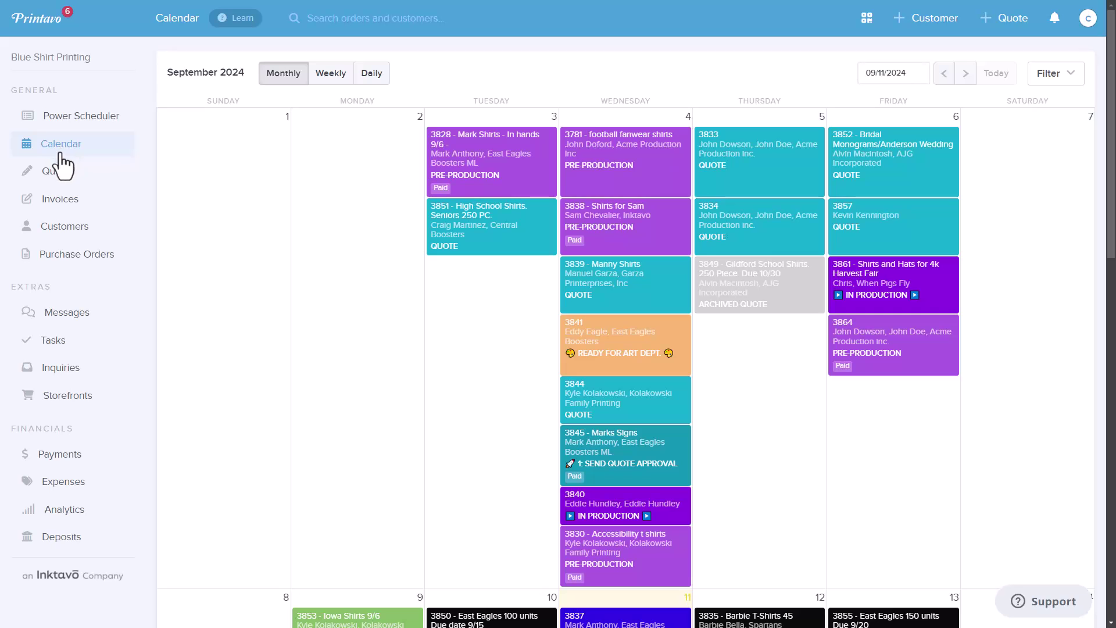
pyautogui.click(58, 182)
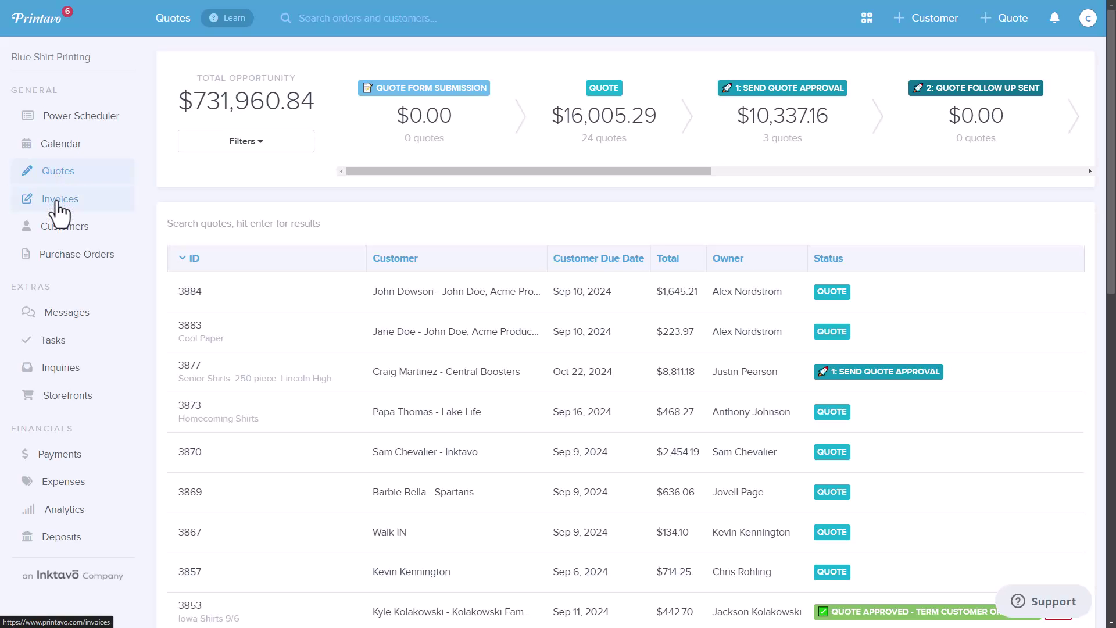
pyautogui.click(58, 200)
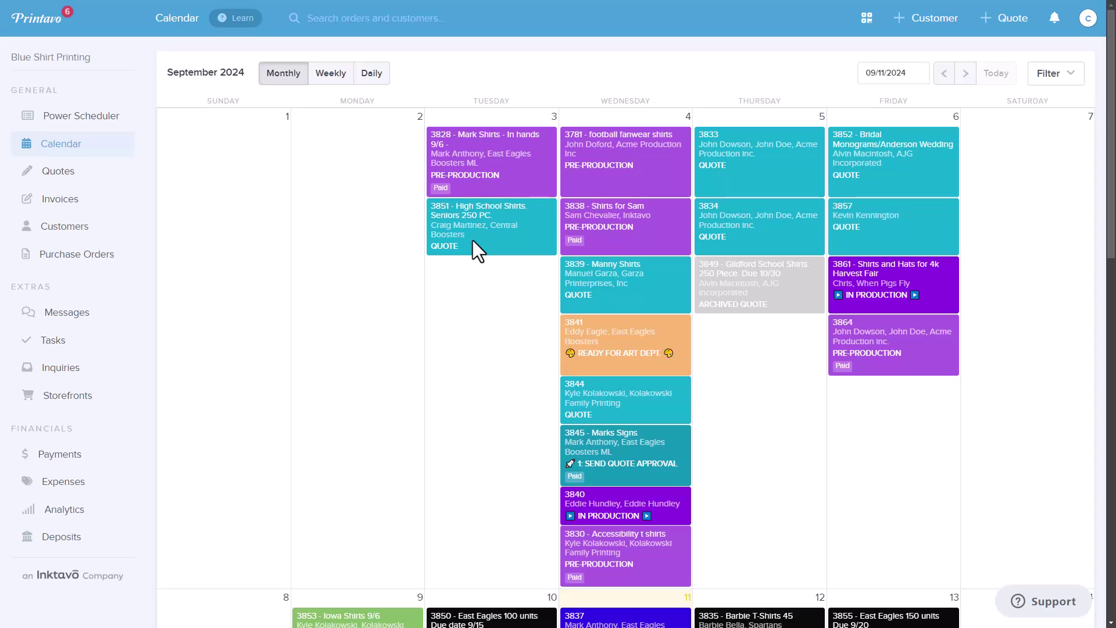
# Move order 3851 from Tuesday to Thursday, September 5, and set its status to Ready for Art Dept.
pyautogui.moveTo(474, 252); pyautogui.dragTo(741, 363)
pyautogui.click(748, 356)
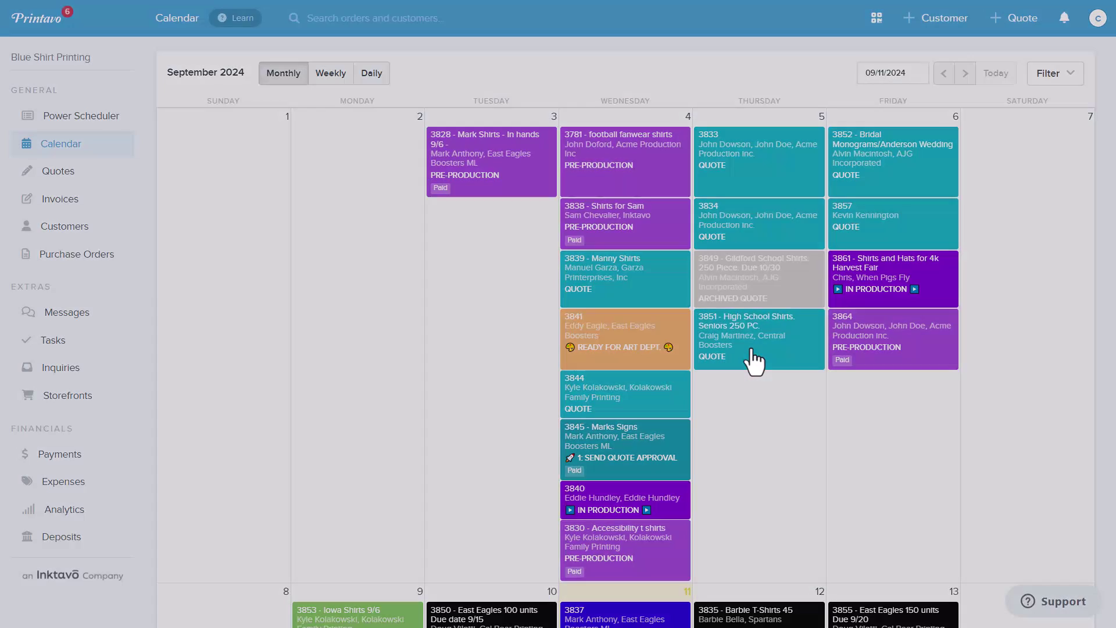
pyautogui.click(669, 293)
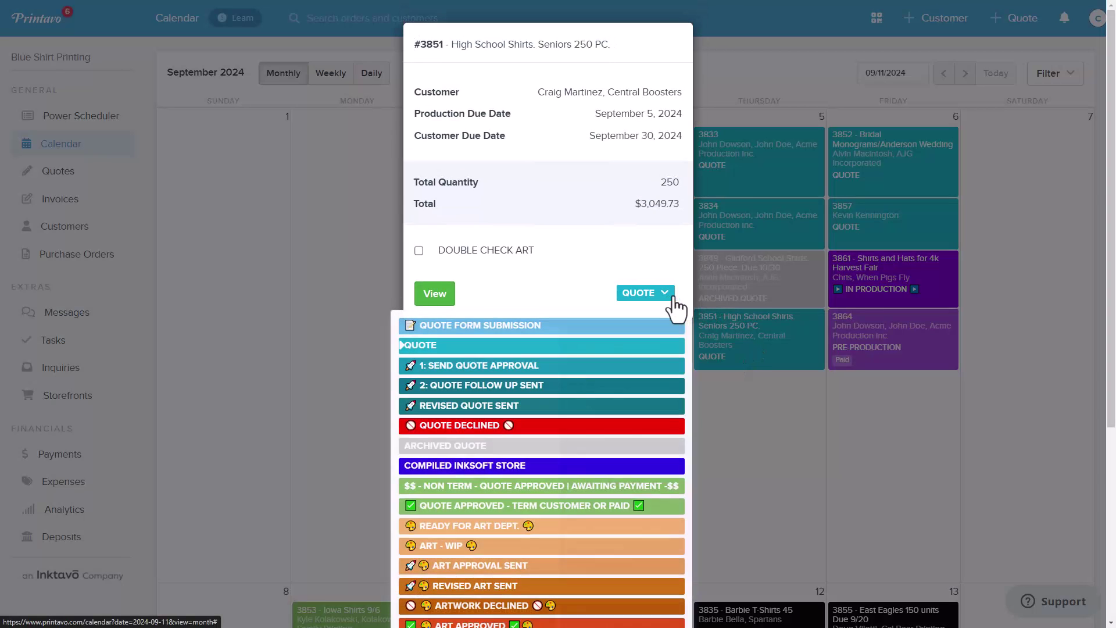
pyautogui.click(605, 366)
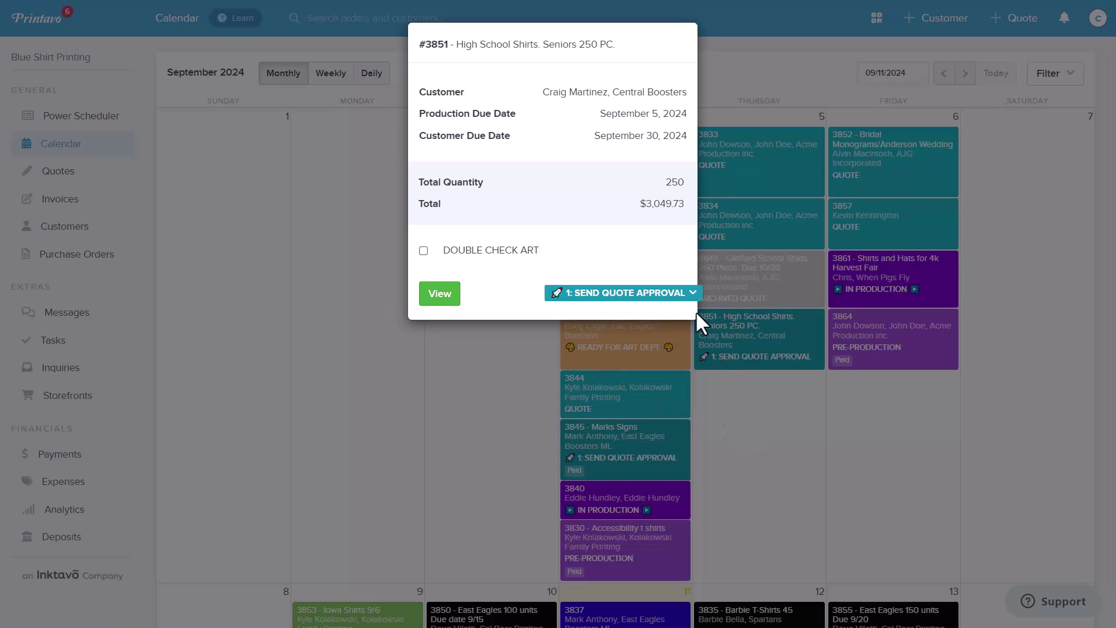
pyautogui.click(692, 295)
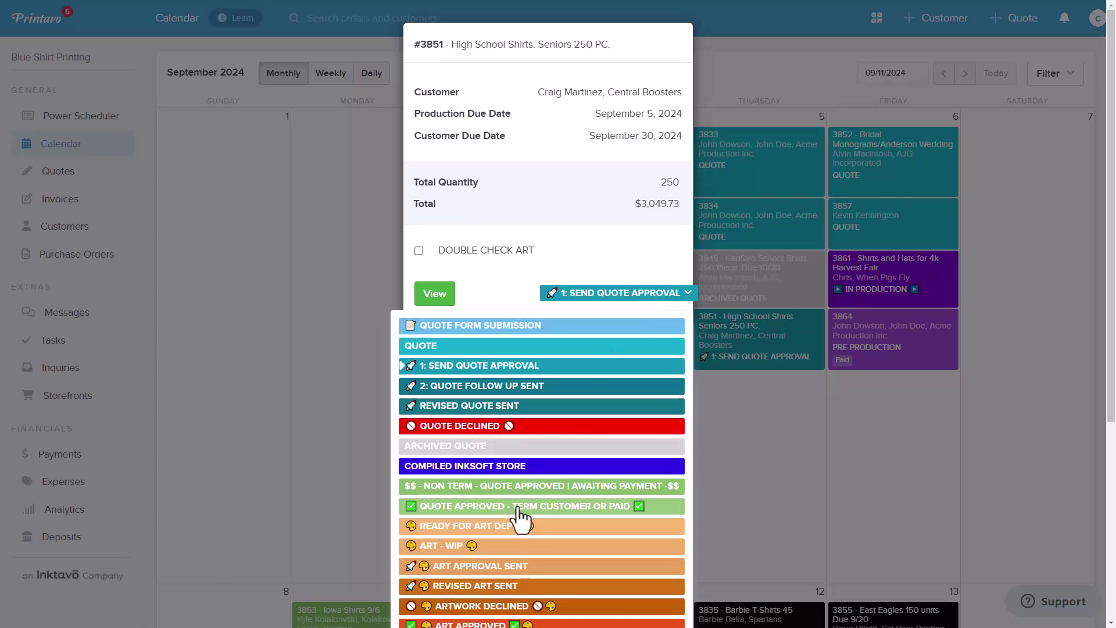
pyautogui.click(505, 528)
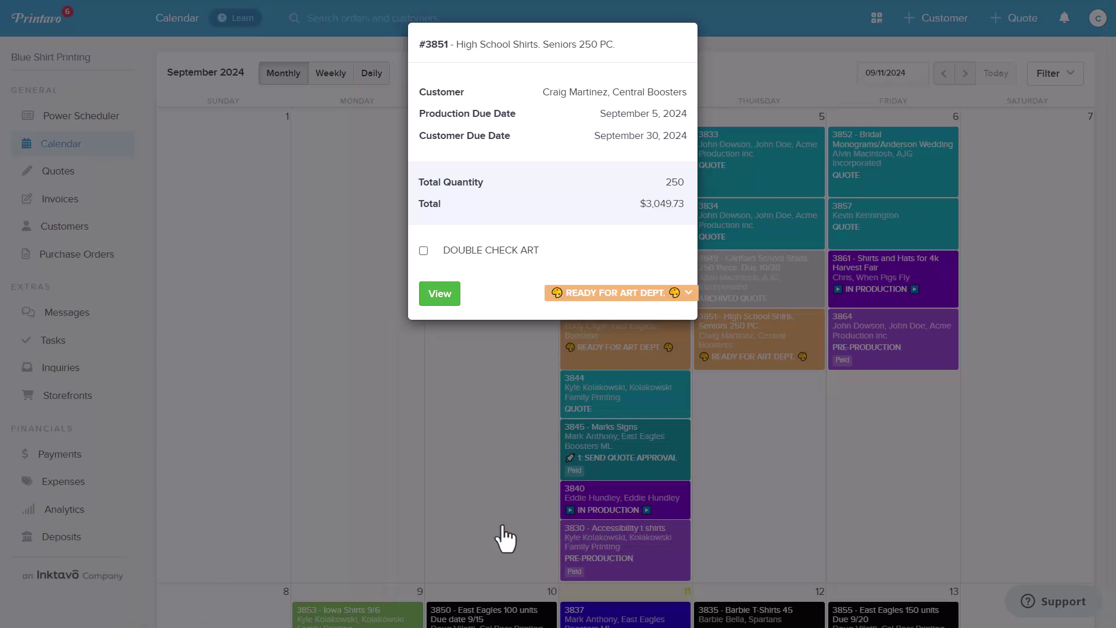
pyautogui.click(762, 479)
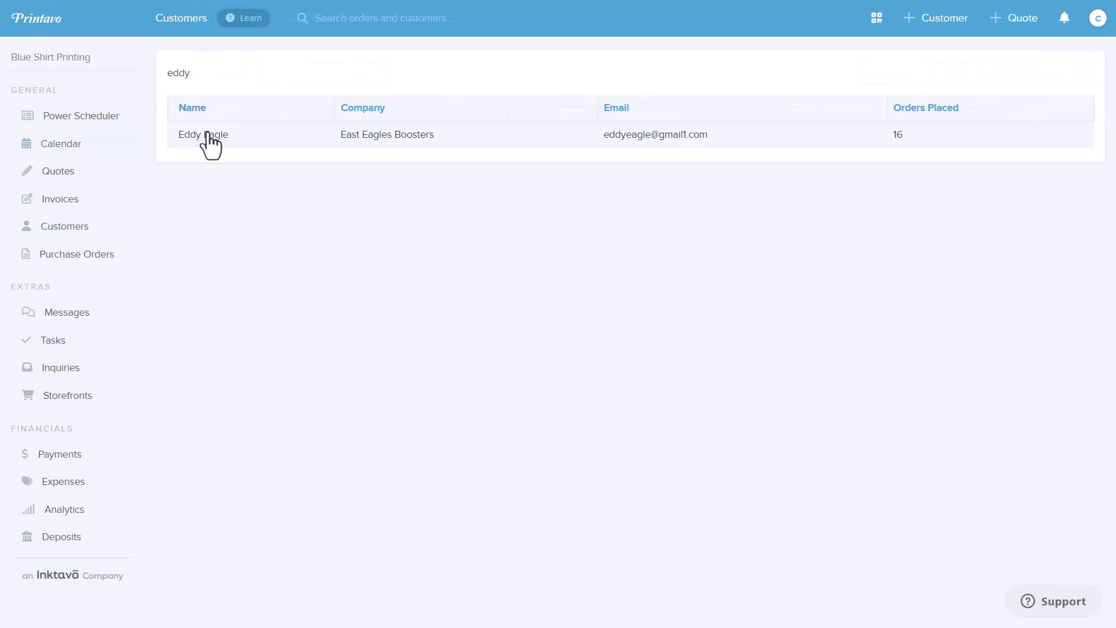
# Open the East Eagles Boosters customer record and view its public profile.
pyautogui.click(209, 136)
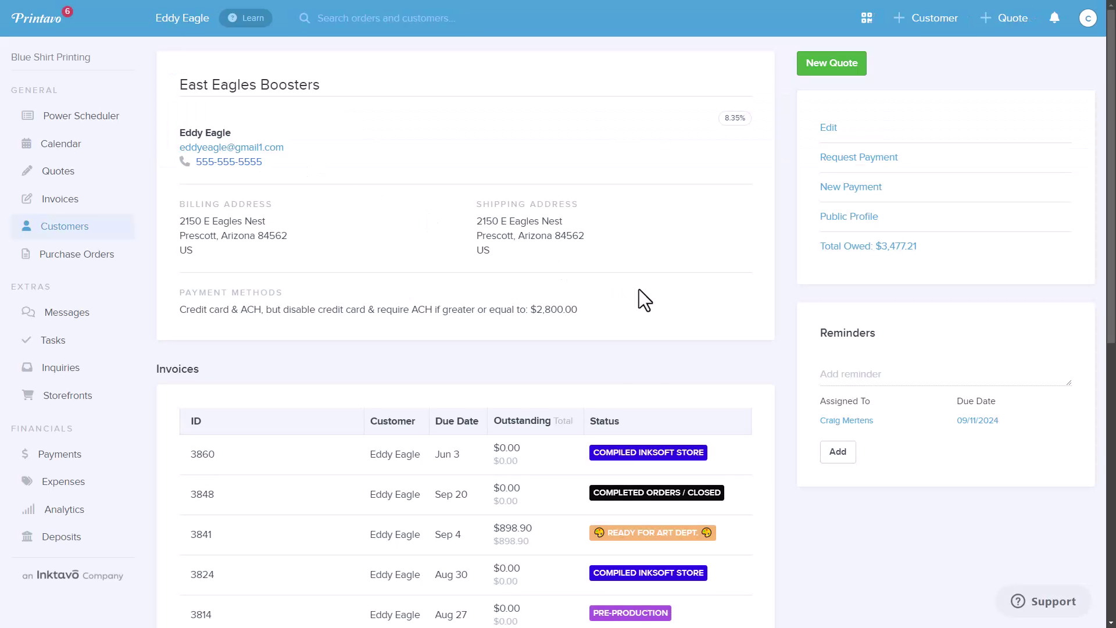
pyautogui.click(843, 222)
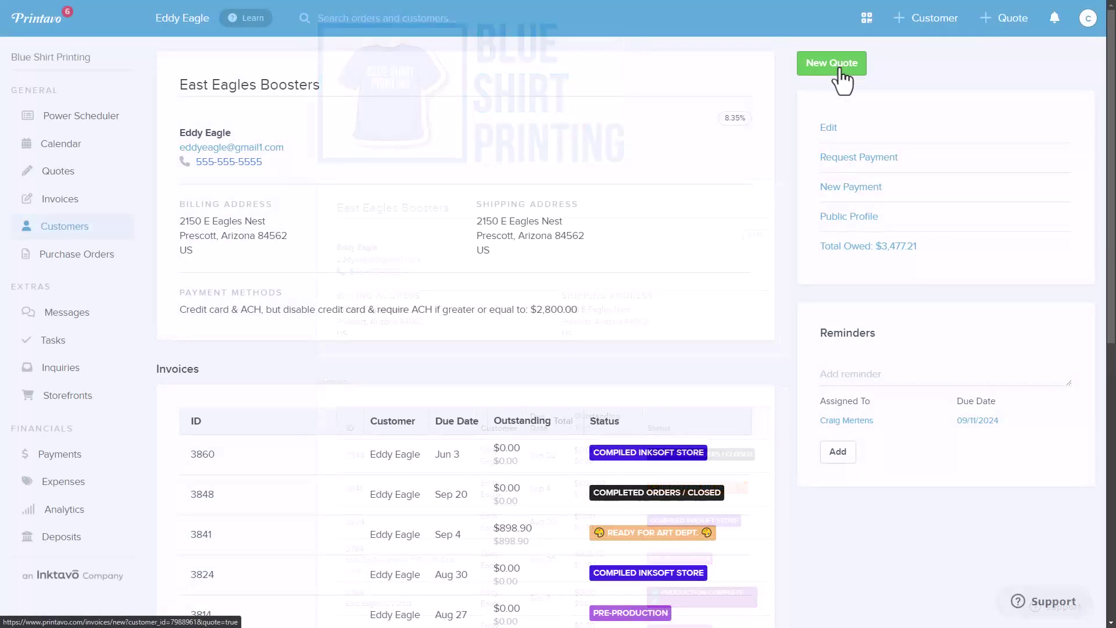
# Start a new quote nicknamed 'Eagles Soccer 100 units Due 9/15' with customer and production notes.
pyautogui.click(834, 67)
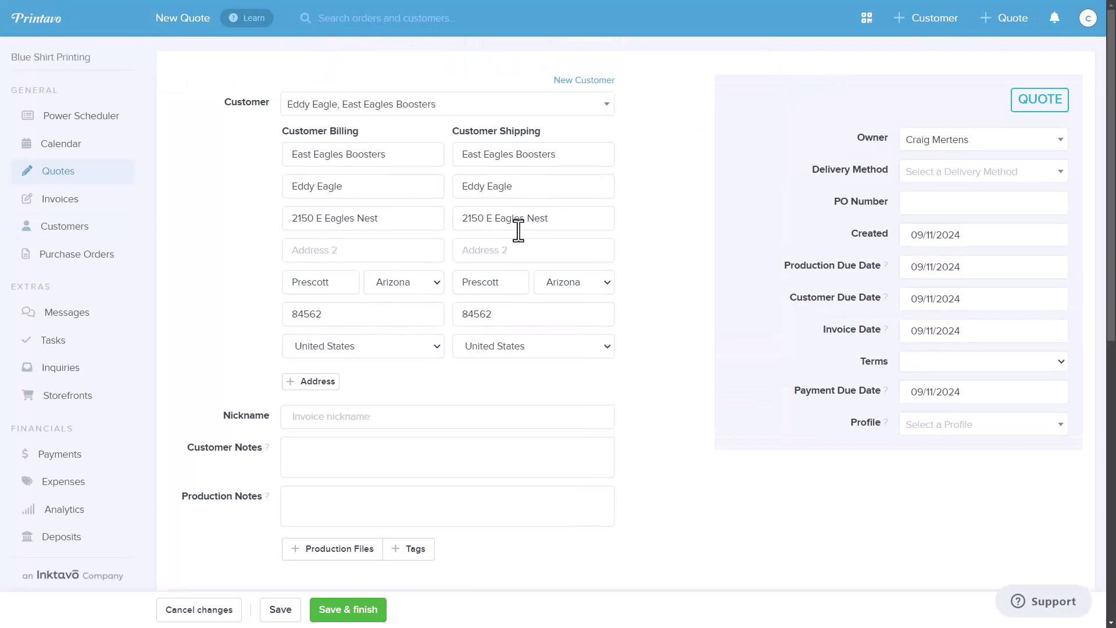
pyautogui.click(332, 415)
pyautogui.write('Eagles Soccer 100 units Due 9/15')
pyautogui.click(304, 451)
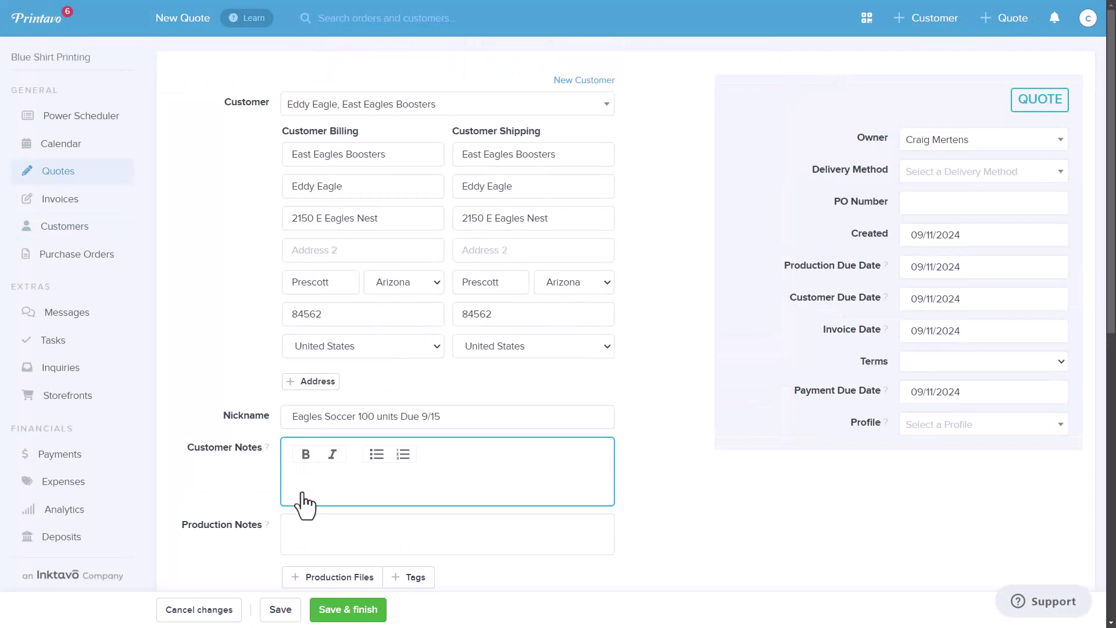
pyautogui.write('Please provide artwork by 9/10')
pyautogui.click(311, 529)
pyautogui.write('Plastisol Ink, custom spot colors')
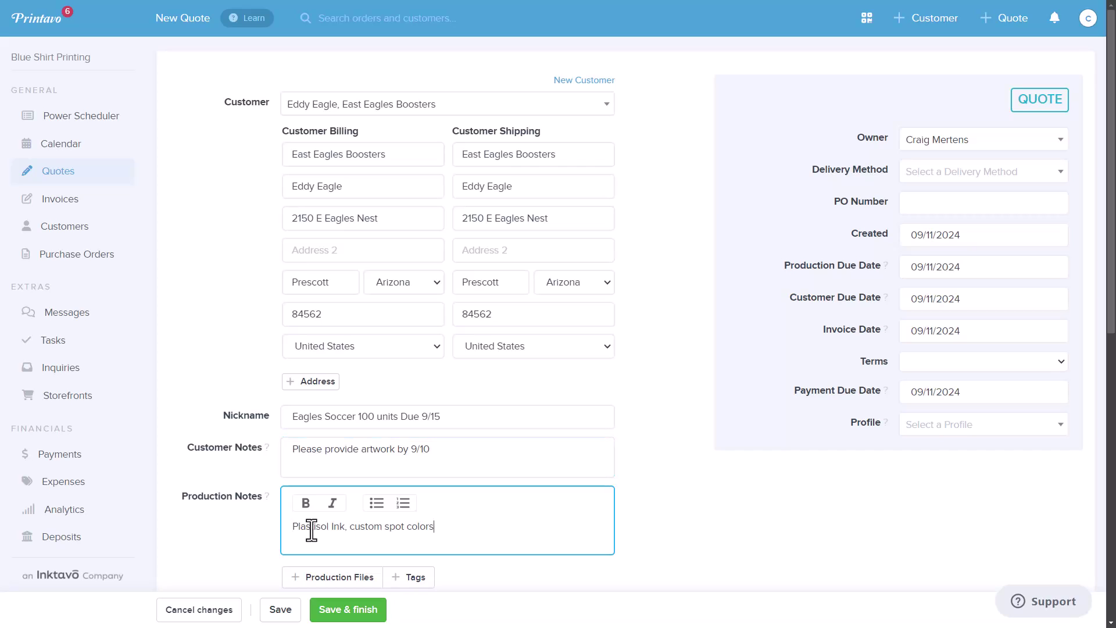
# Set the customer due date to 09/15/2024 and payment terms to Net 30.
pyautogui.click(981, 302)
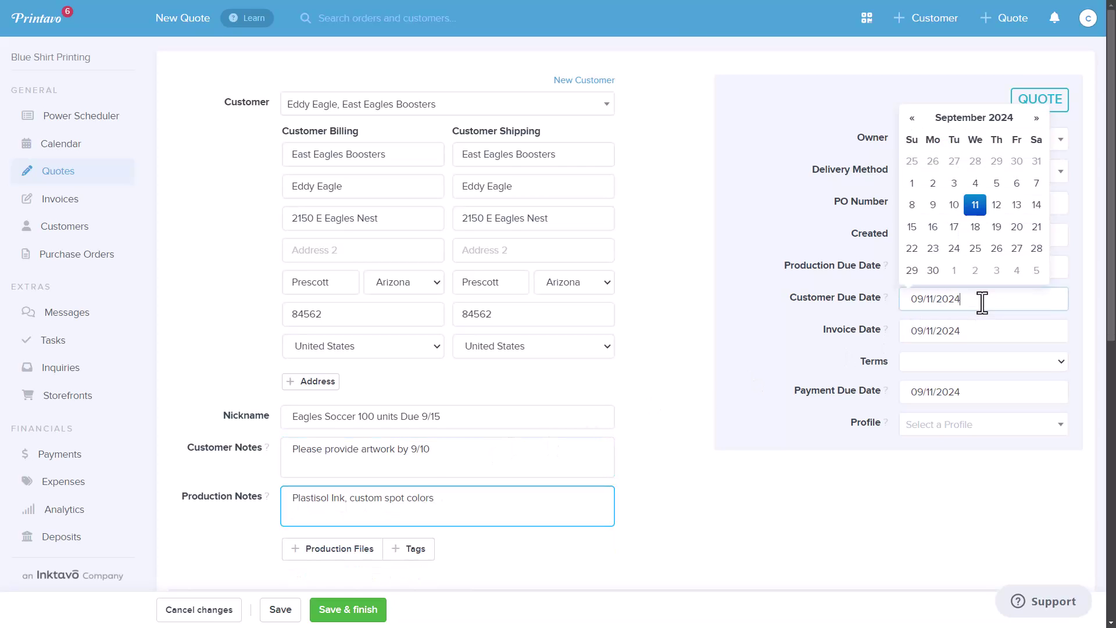
pyautogui.click(912, 227)
pyautogui.click(1055, 363)
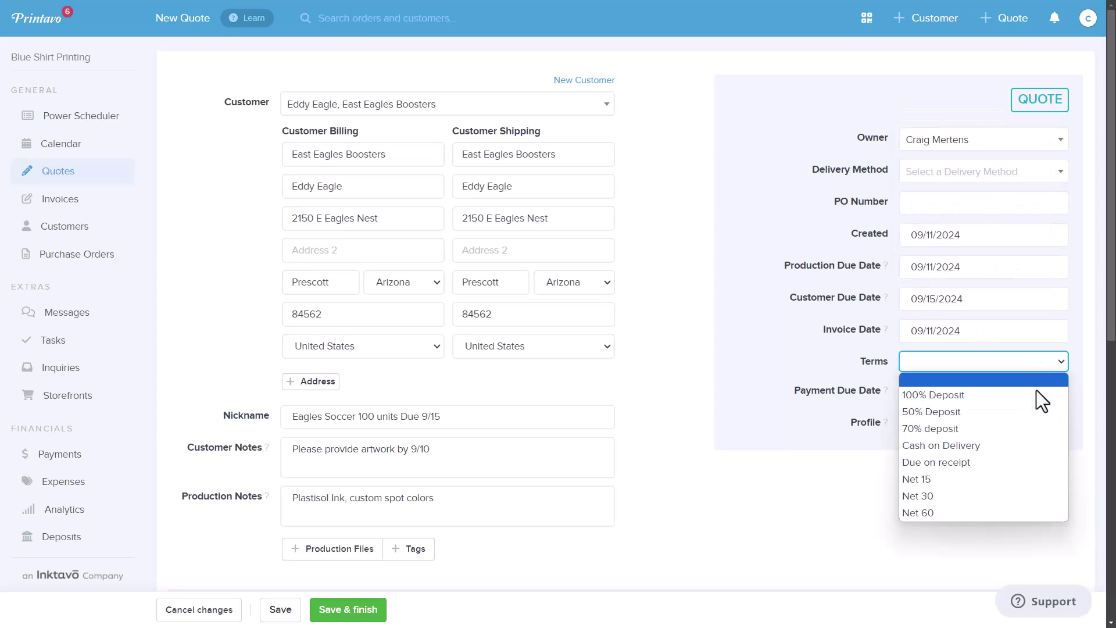
pyautogui.click(957, 496)
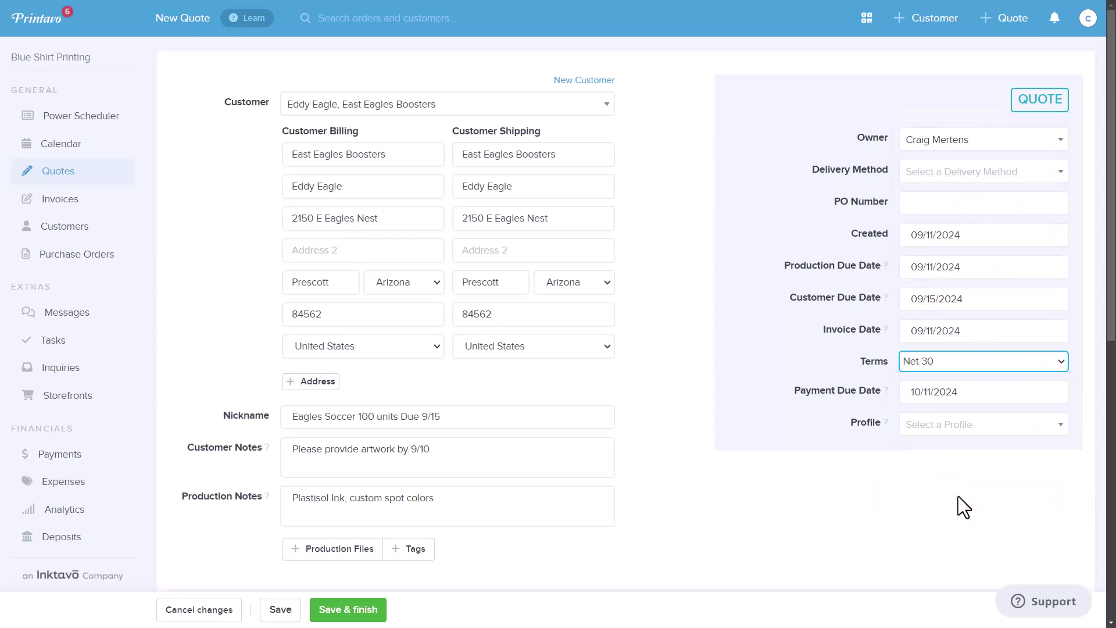
# Upload Eagles Soccer 01 PNG.png as a production file on the quote.
pyautogui.click(349, 555)
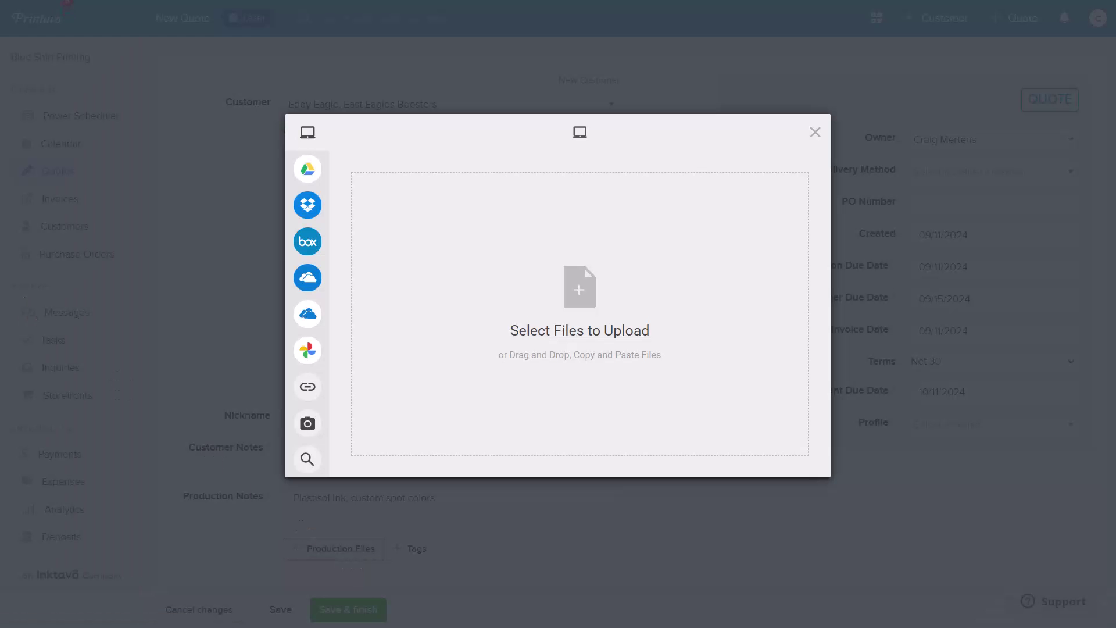
pyautogui.moveTo(457, 341); pyautogui.dragTo(616, 347)
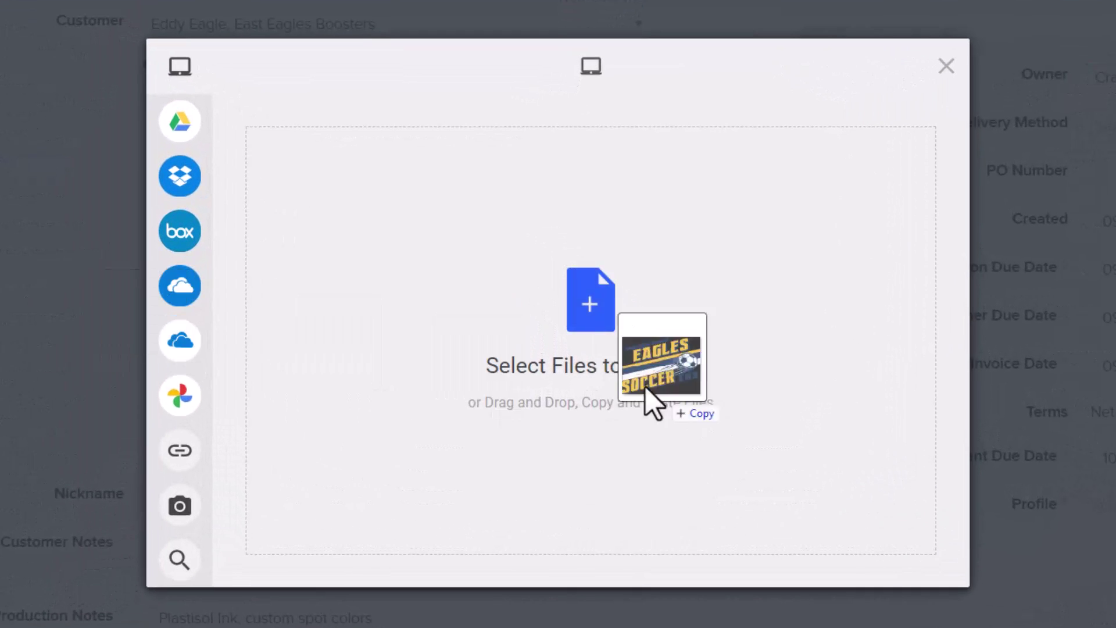
pyautogui.moveTo(646, 390); pyautogui.dragTo(589, 358)
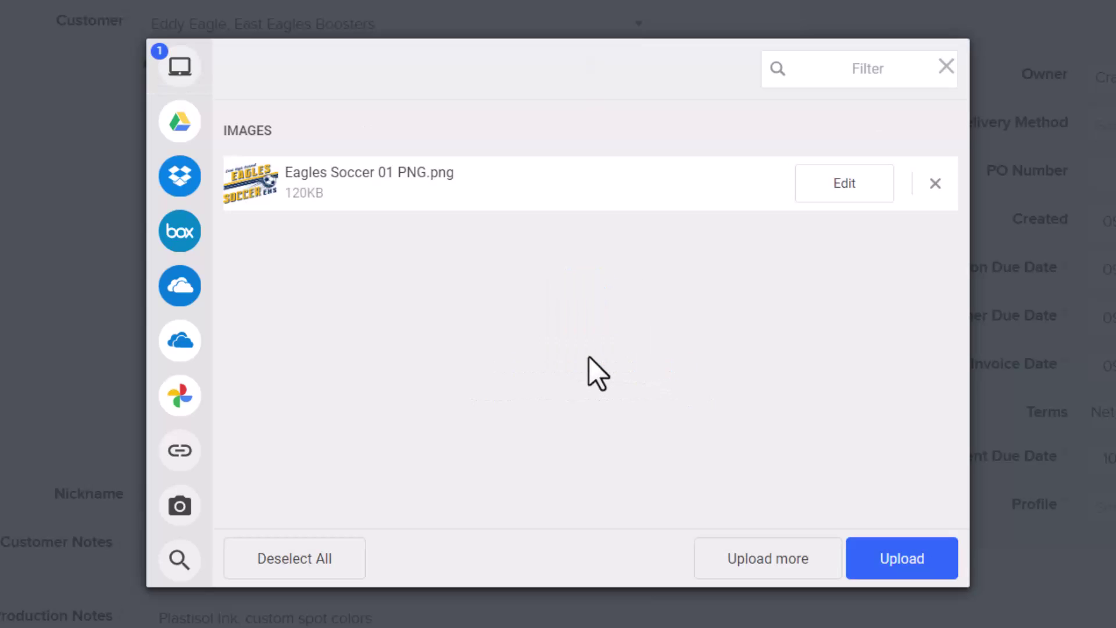
pyautogui.click(886, 560)
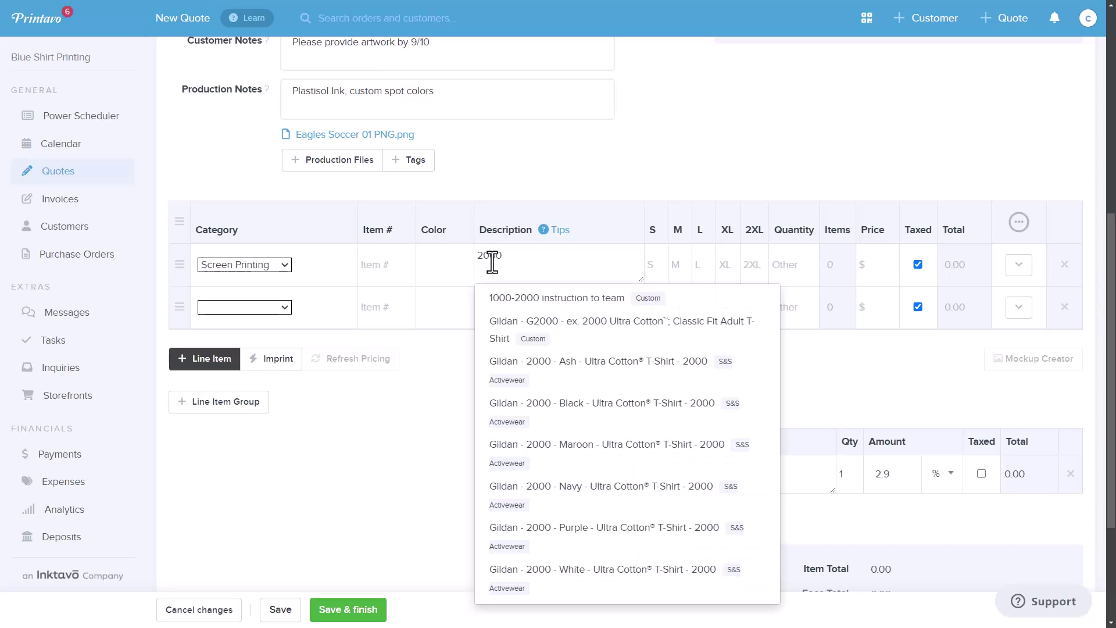
# Make the line item Gildan 2000 Ash with sizes S 20, M 20, L 30, XL 30.
pyautogui.click(508, 366)
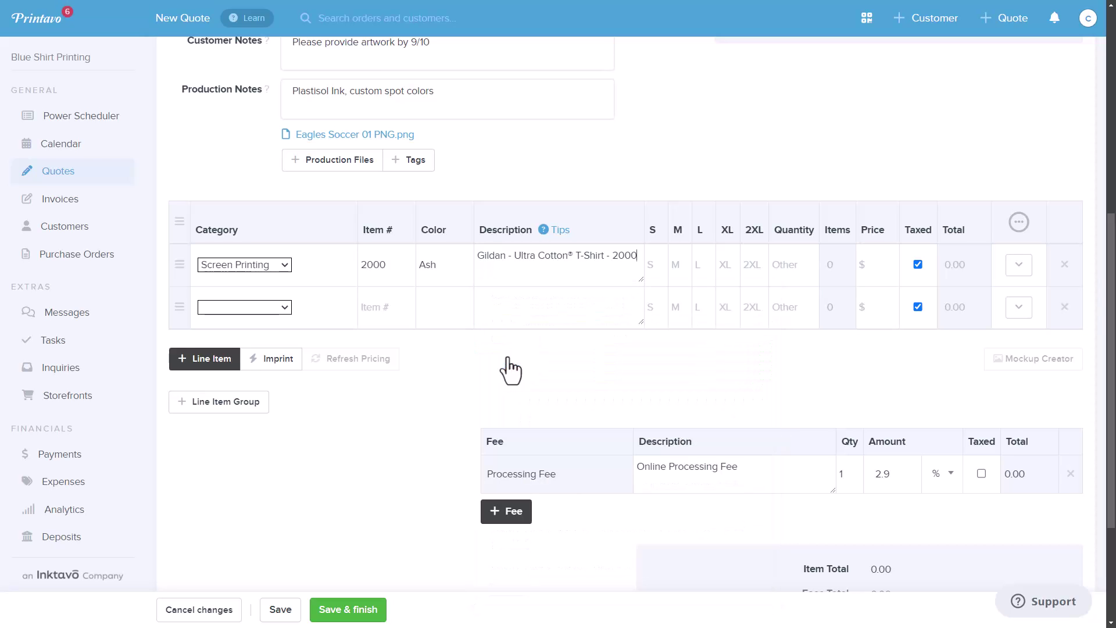
pyautogui.click(666, 271)
pyautogui.write('20')
pyautogui.press('Tab')
pyautogui.write('20')
pyautogui.press('Tab')
pyautogui.write('30')
pyautogui.press('Tab')
pyautogui.write('30')
# Add a Screen Printing 3 Color imprint to the Gildan 2000 Ash line item.
pyautogui.click(277, 365)
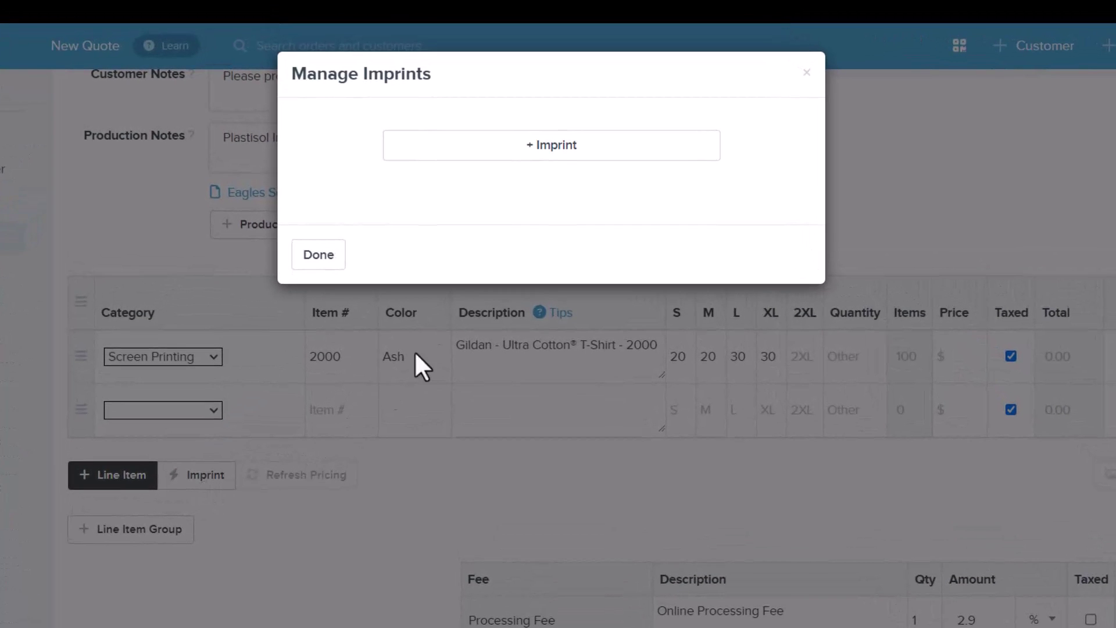
pyautogui.click(545, 150)
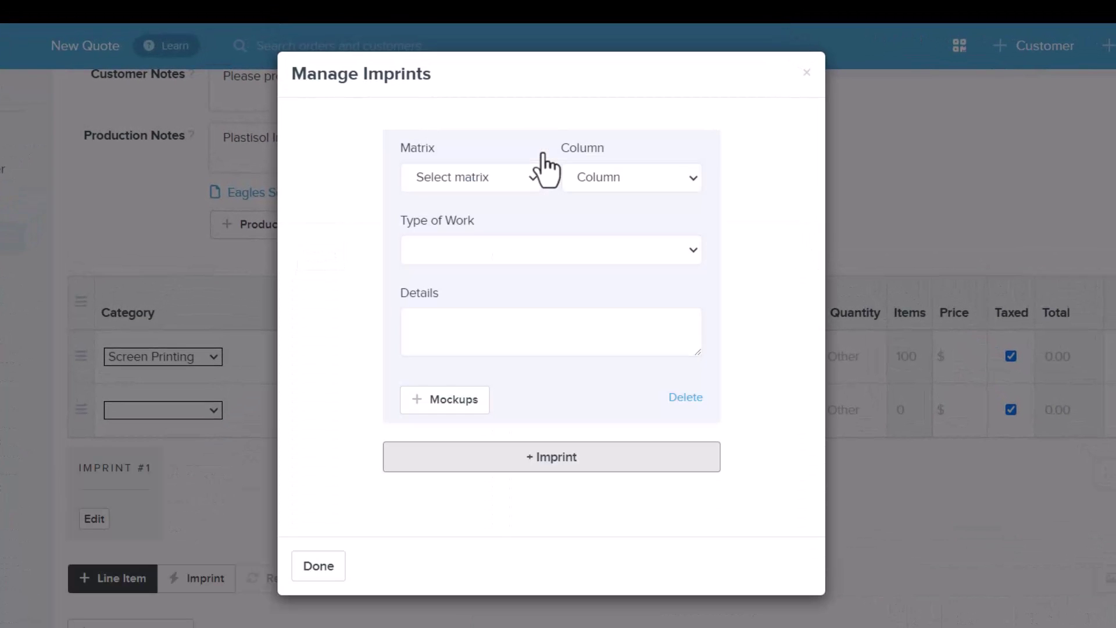
pyautogui.click(531, 178)
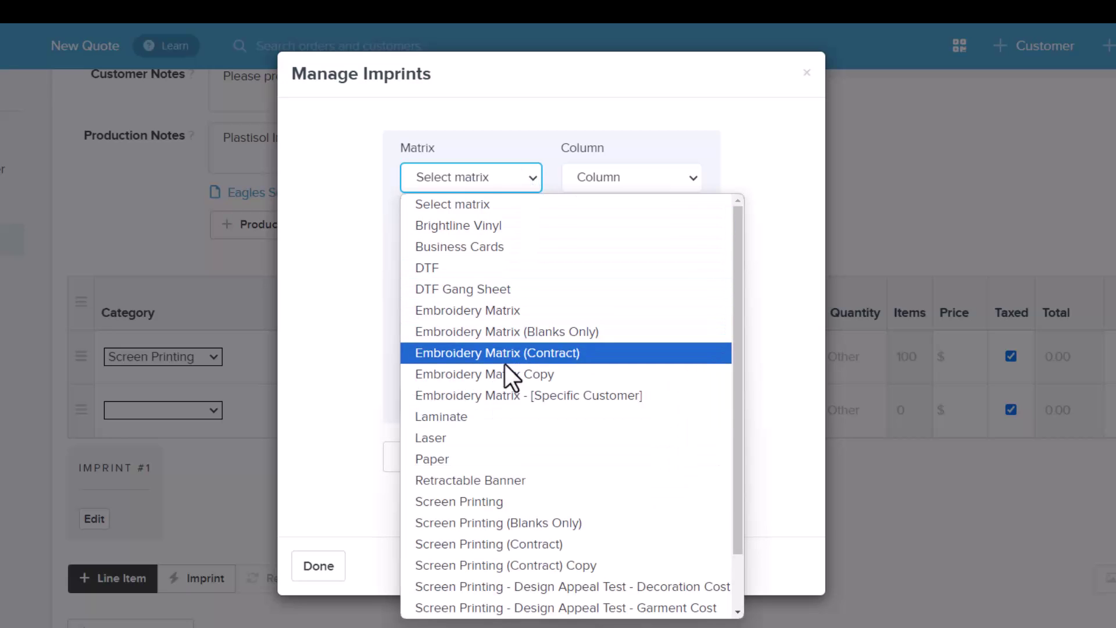
pyautogui.click(487, 500)
pyautogui.click(689, 181)
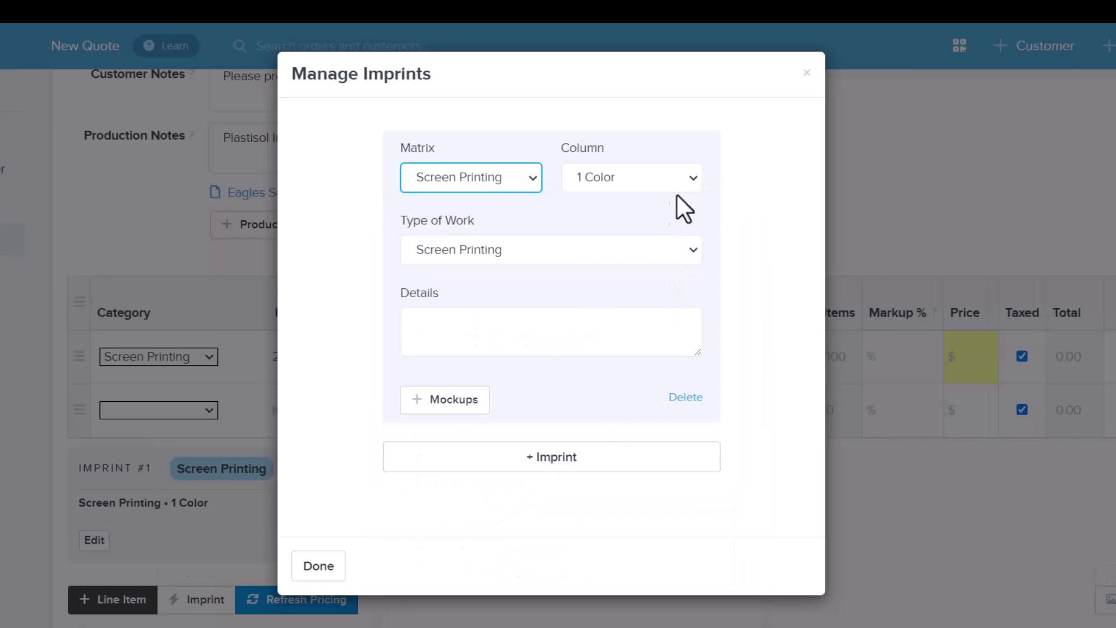
pyautogui.click(625, 246)
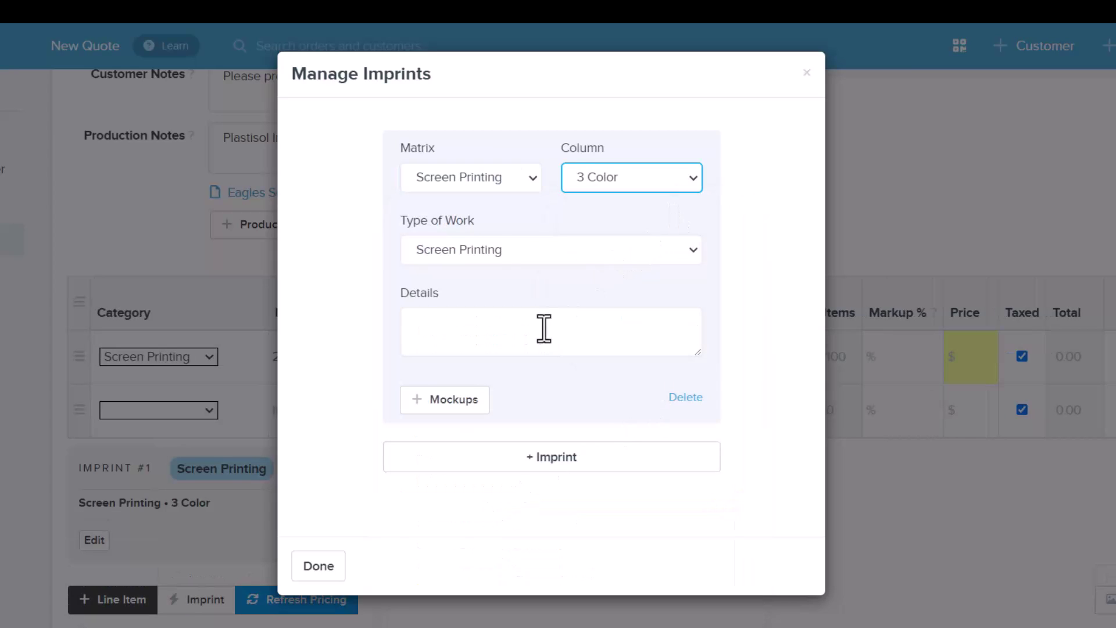
pyautogui.click(319, 566)
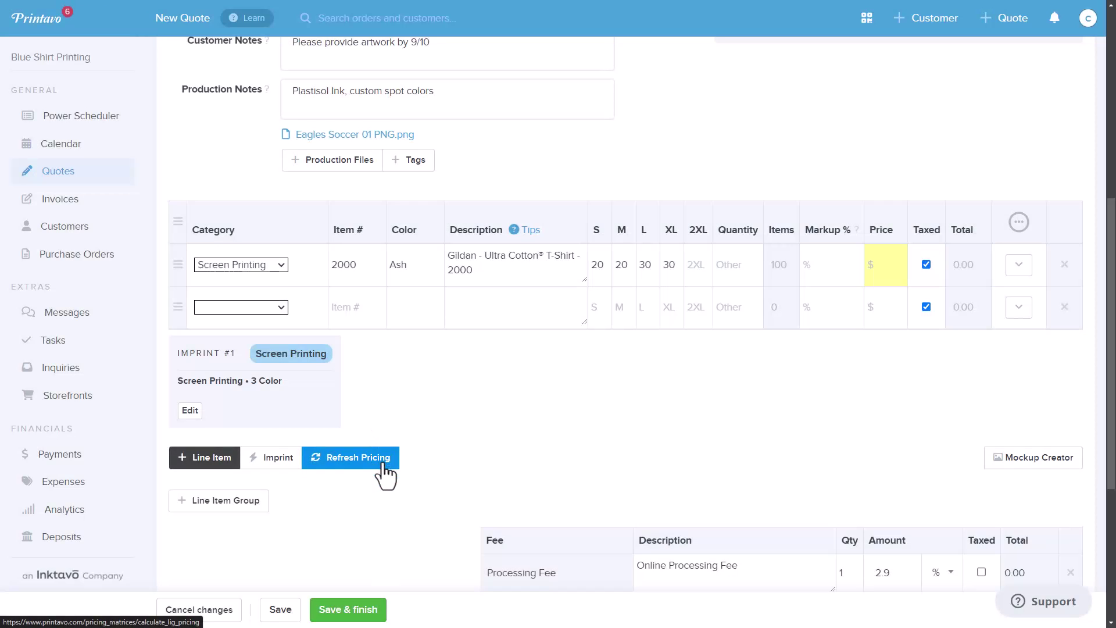
# Refresh the line pricing and set the unit price to 8.25, totalling 825.00.
pyautogui.click(380, 464)
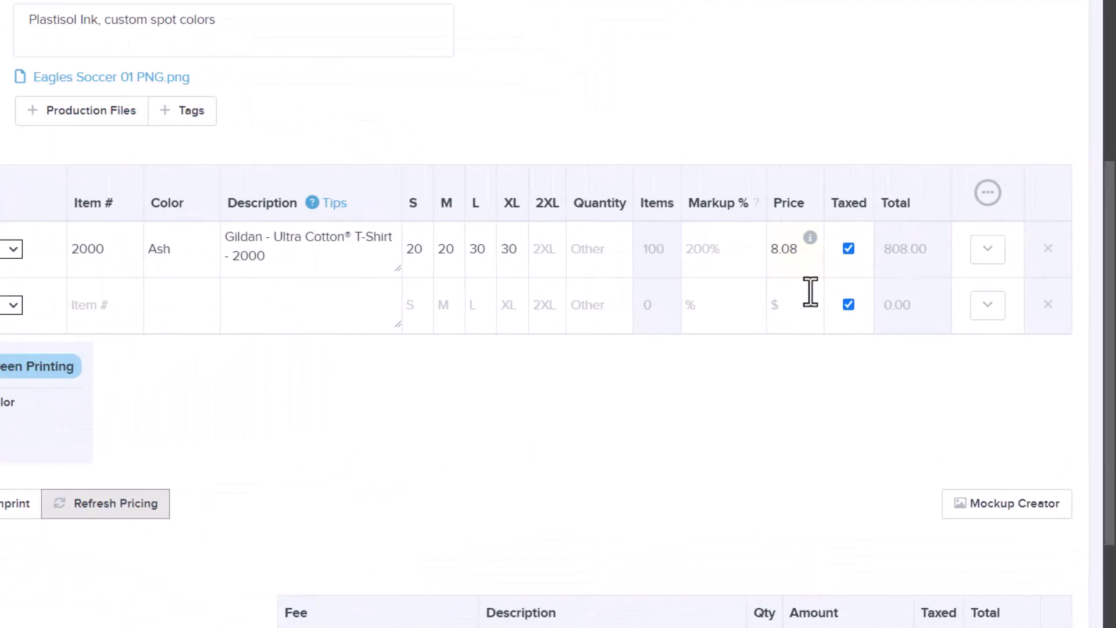
pyautogui.click(892, 269)
pyautogui.press('BackSpace')
pyautogui.press('BackSpace')
pyautogui.write('25')
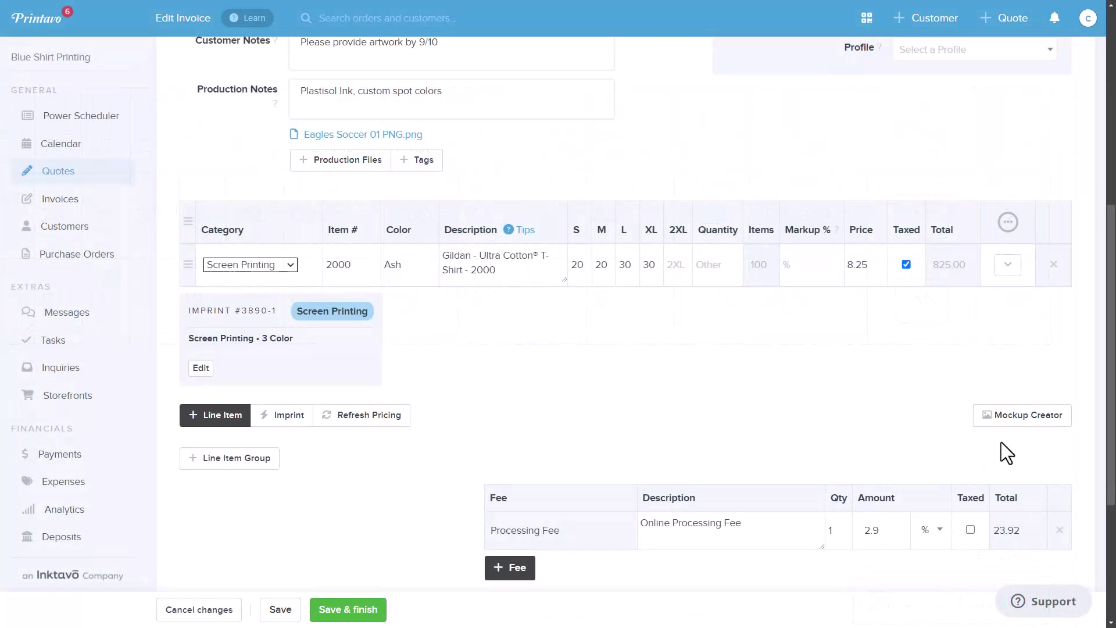
# Save a mockup placing the Eagles Soccer 01 PNG design on the Ash shirt.
pyautogui.click(1008, 417)
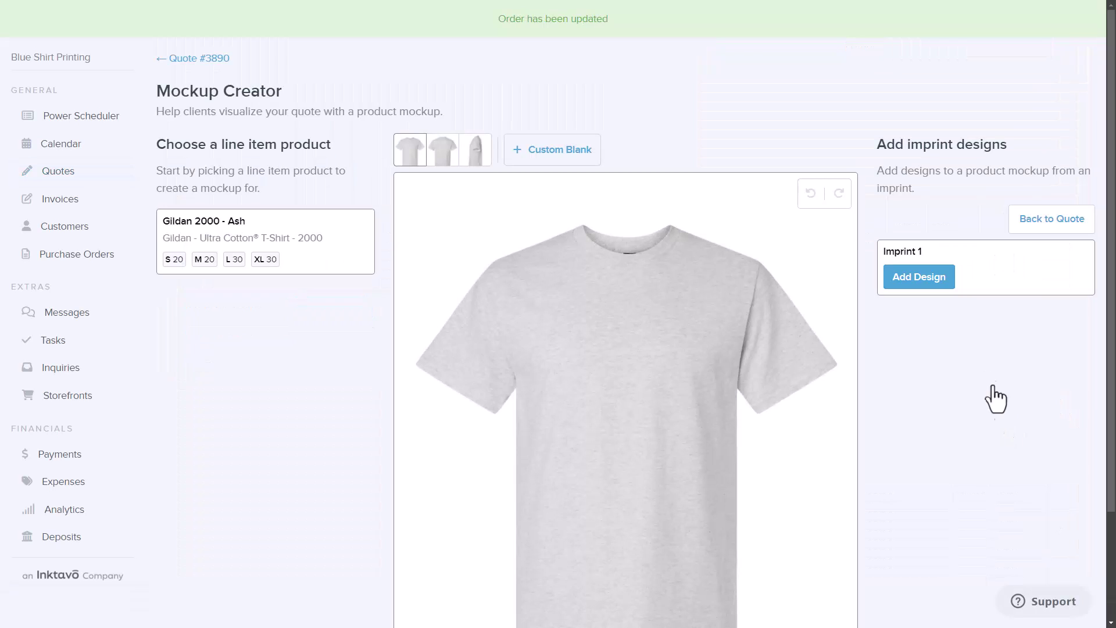
pyautogui.click(932, 282)
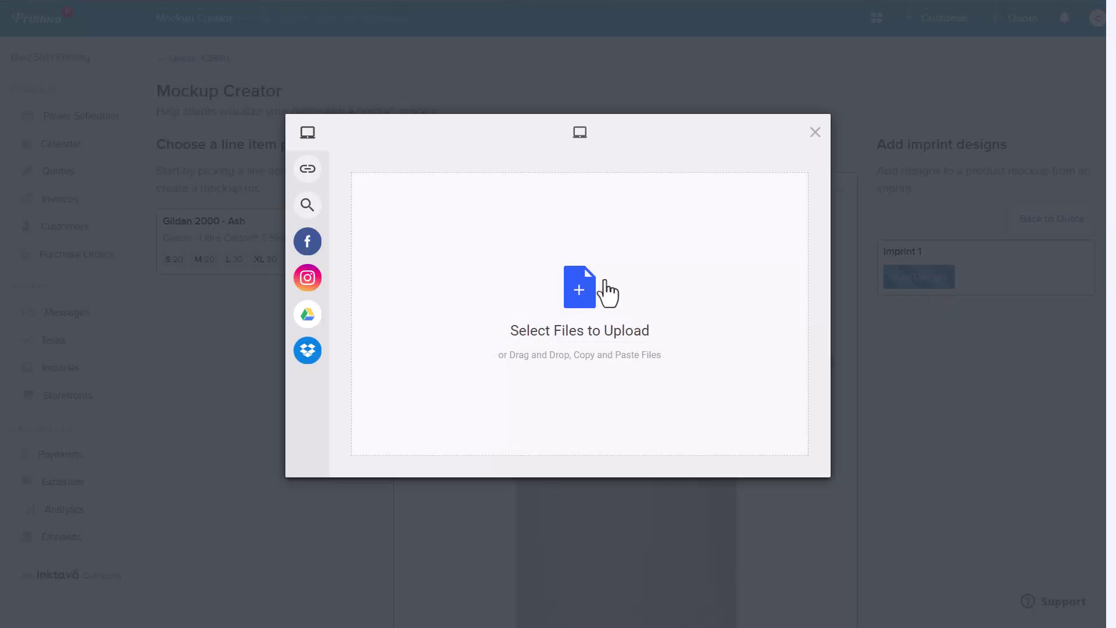
pyautogui.click(577, 297)
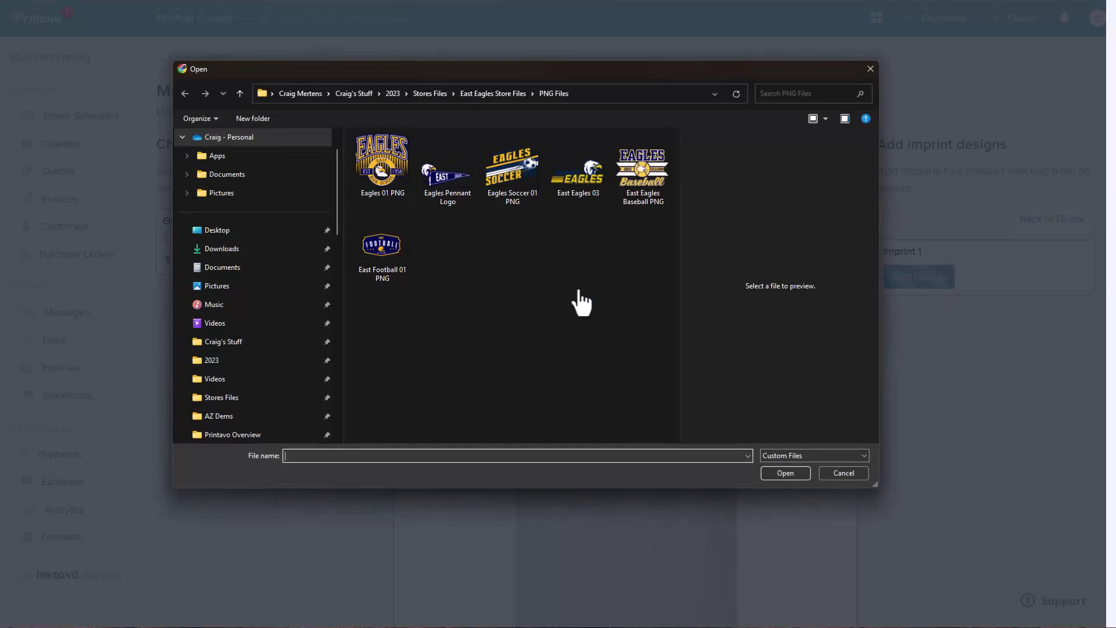
pyautogui.click(517, 169)
pyautogui.click(782, 478)
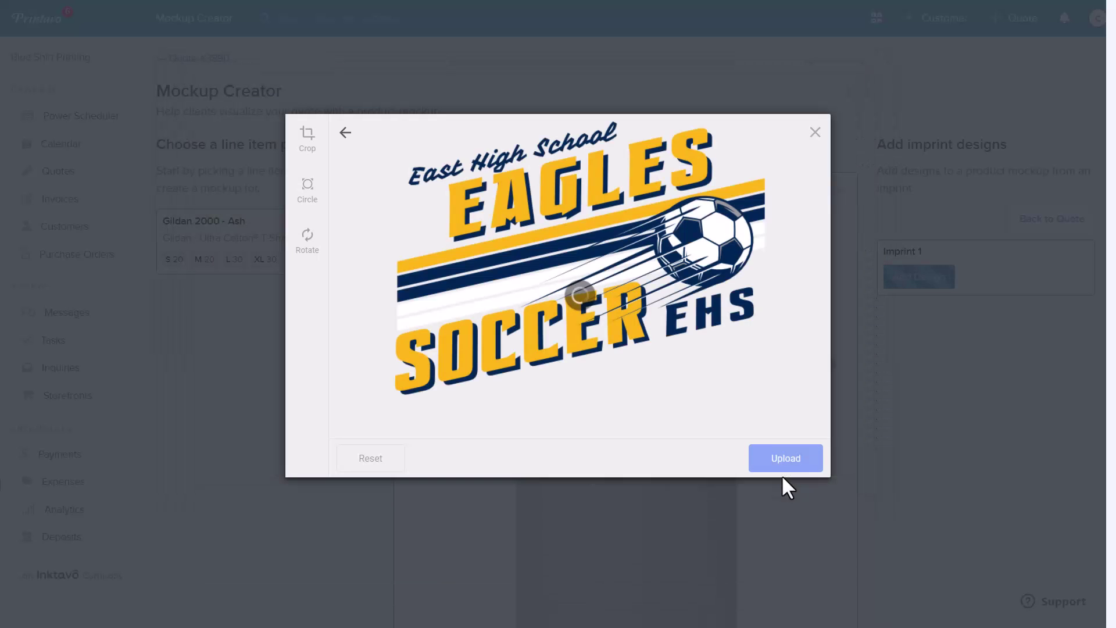
pyautogui.click(788, 463)
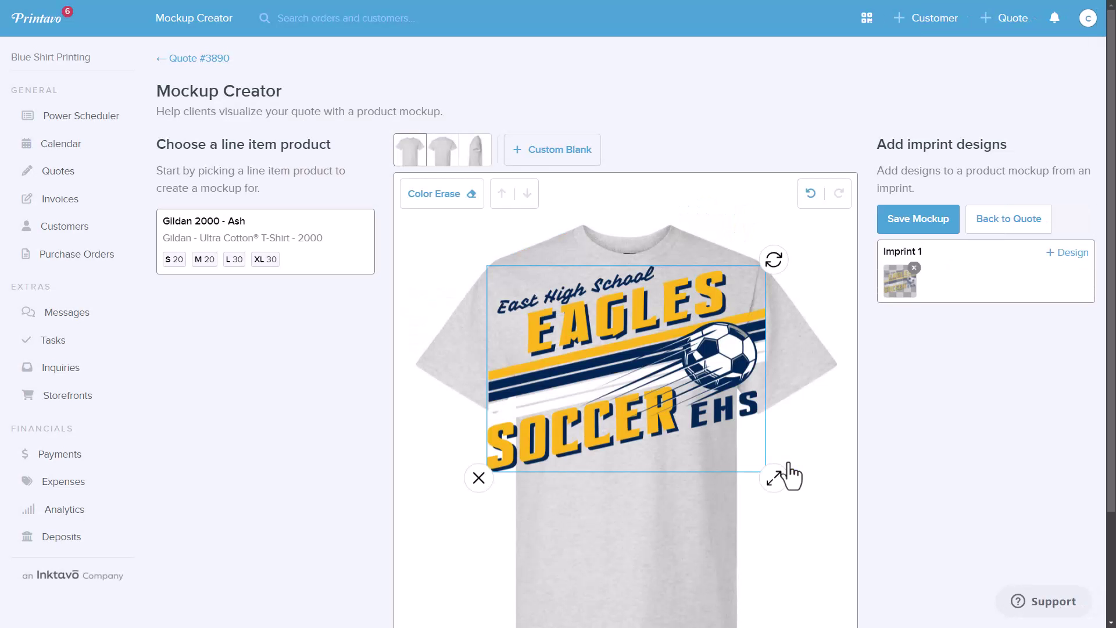
pyautogui.click(939, 228)
pyautogui.click(1000, 221)
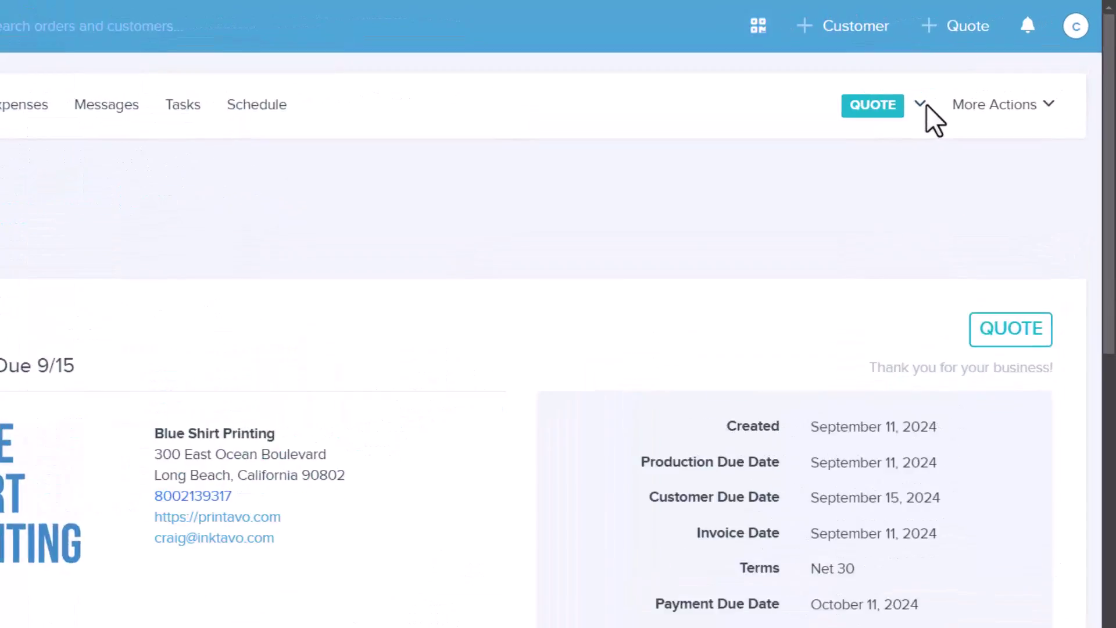
# Set Quote #3890 to 1: Send Quote Approval and approve it from the Messages tab.
pyautogui.click(979, 74)
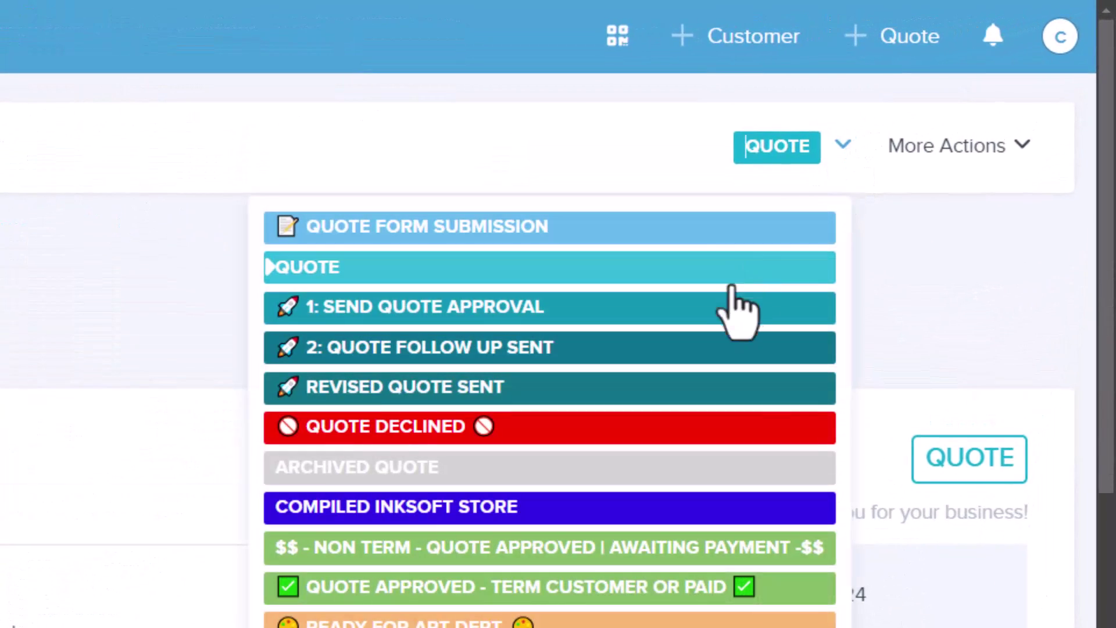
pyautogui.click(721, 306)
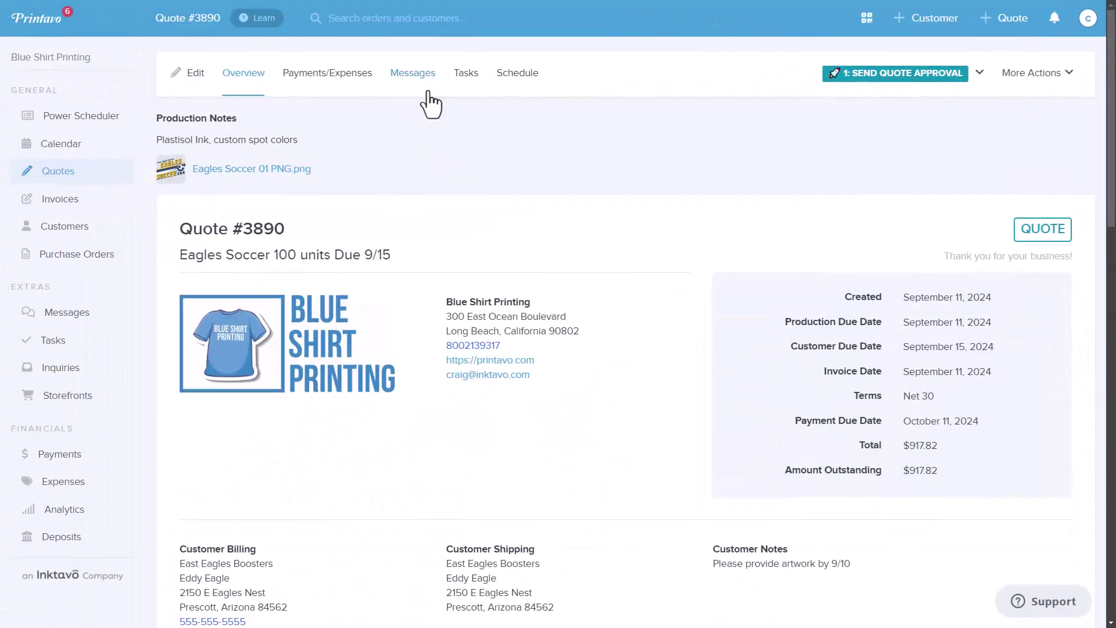
pyautogui.click(424, 87)
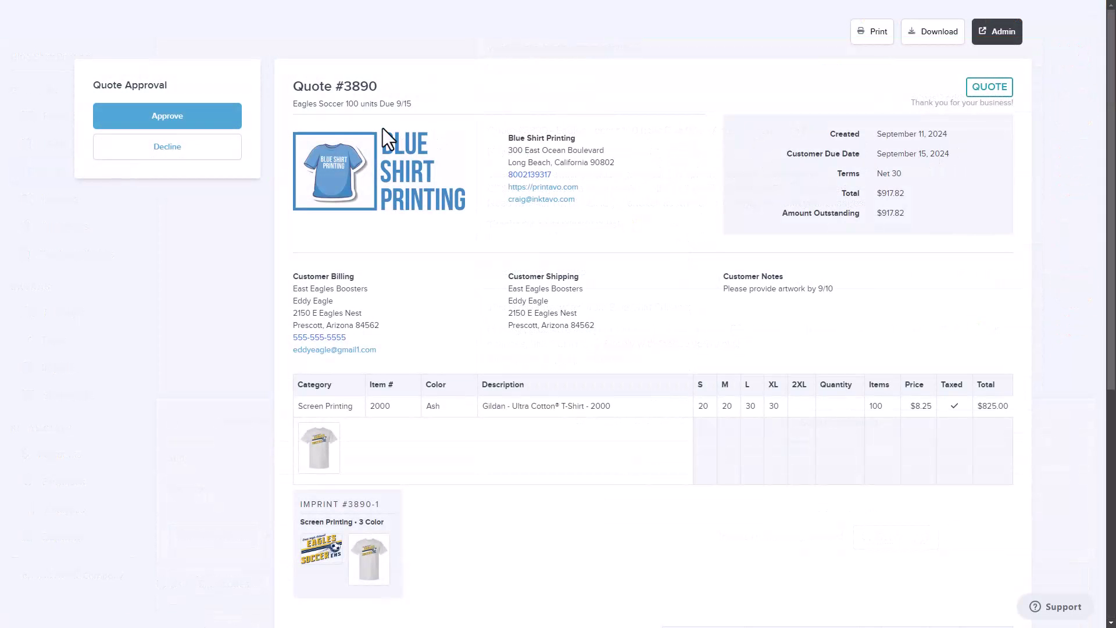
pyautogui.click(236, 133)
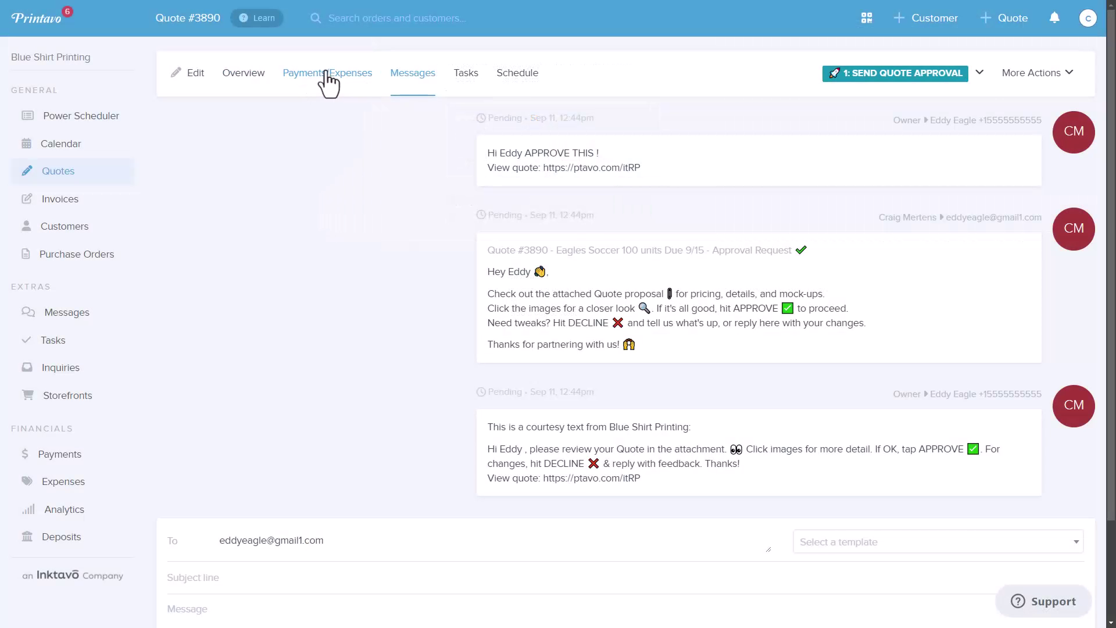
# Submit a 917.82 payment request for Quote #3890 using the Payment Request template.
pyautogui.click(323, 76)
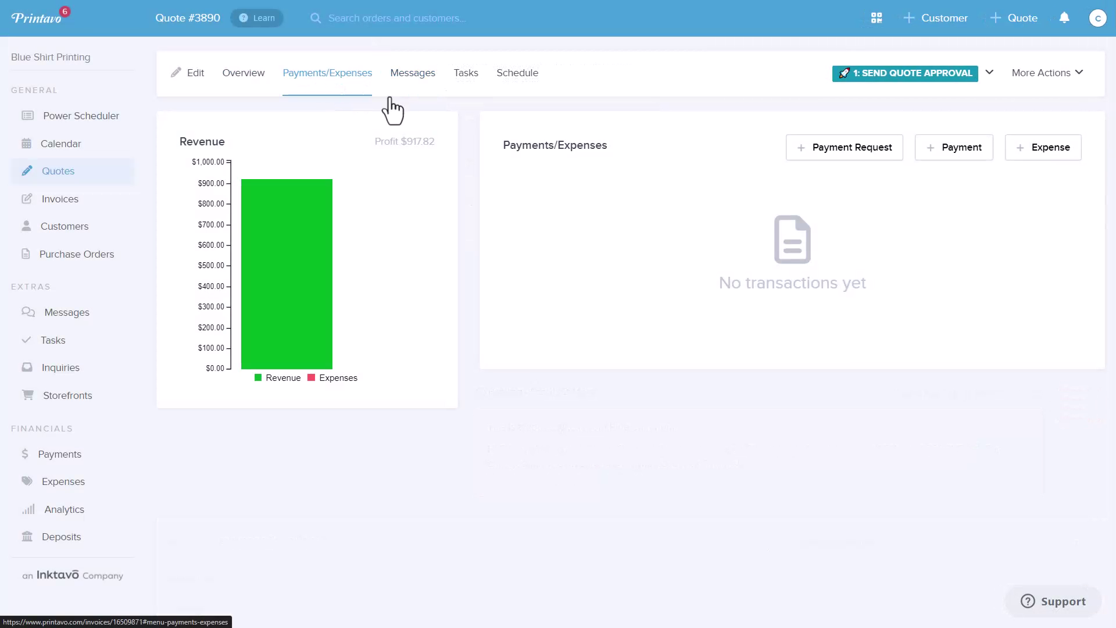
pyautogui.click(843, 152)
pyautogui.click(669, 245)
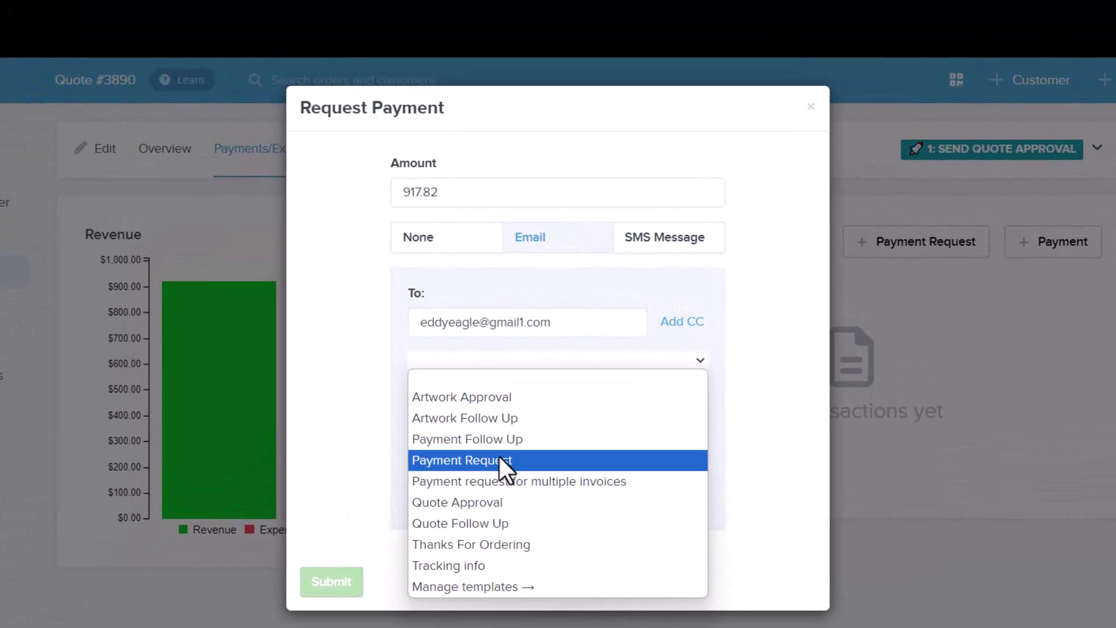
pyautogui.click(499, 439)
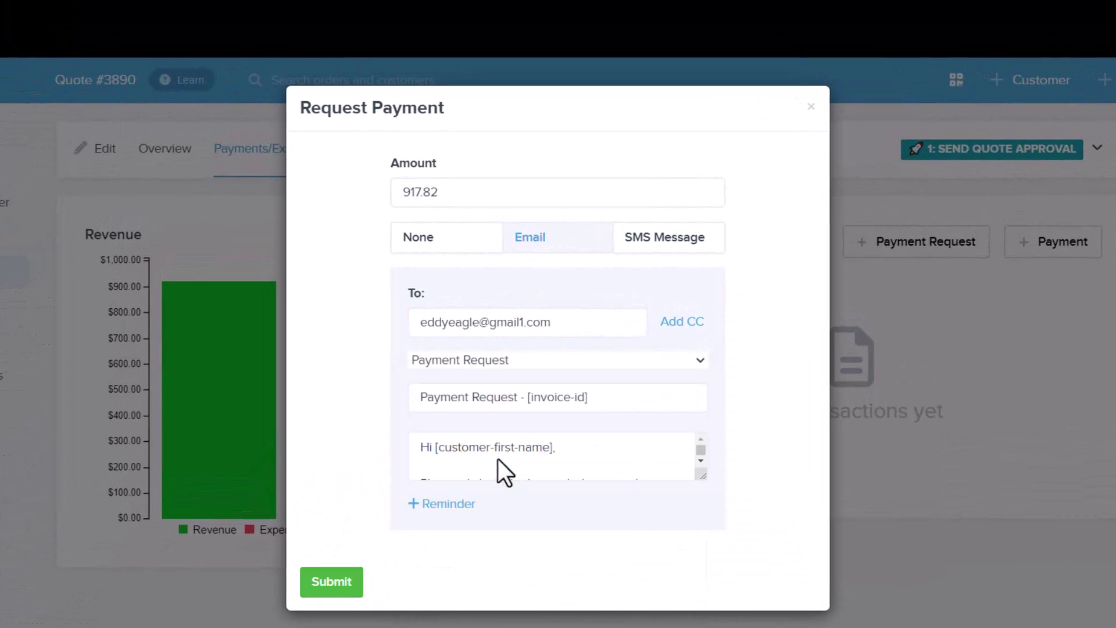
pyautogui.click(336, 587)
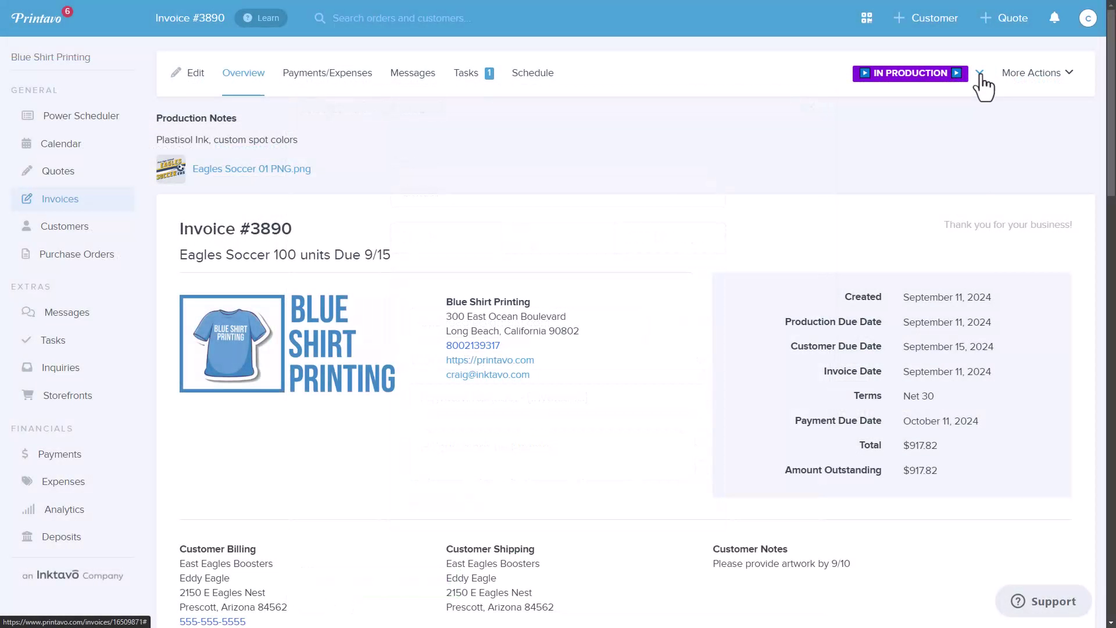
# Set invoice #3890's status to ORDER SHIPPED and view its message thread.
pyautogui.click(980, 74)
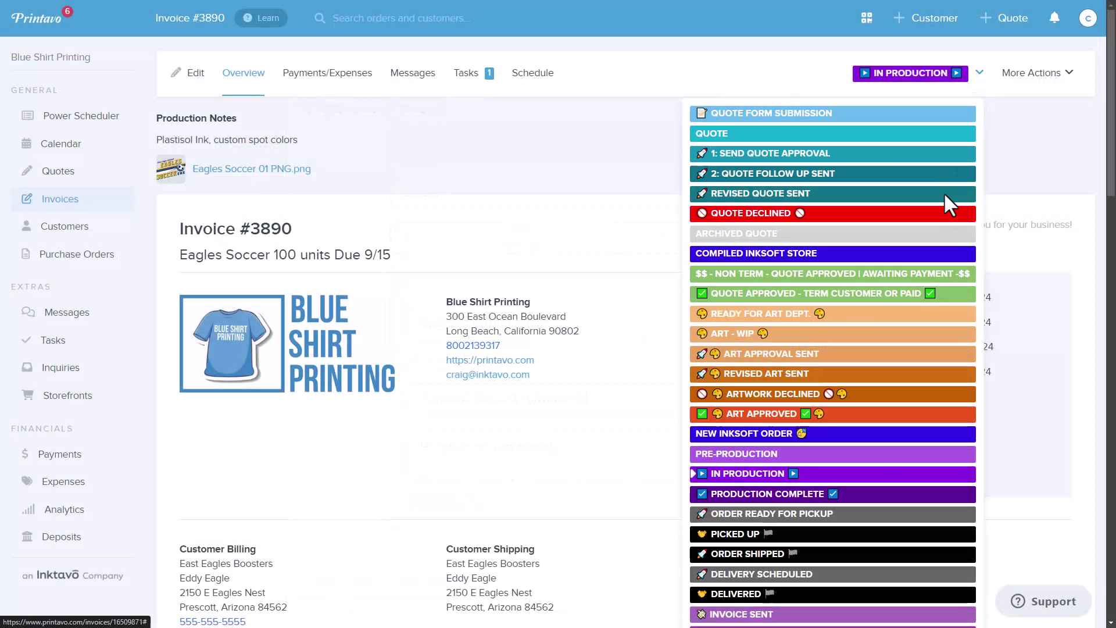
pyautogui.click(819, 555)
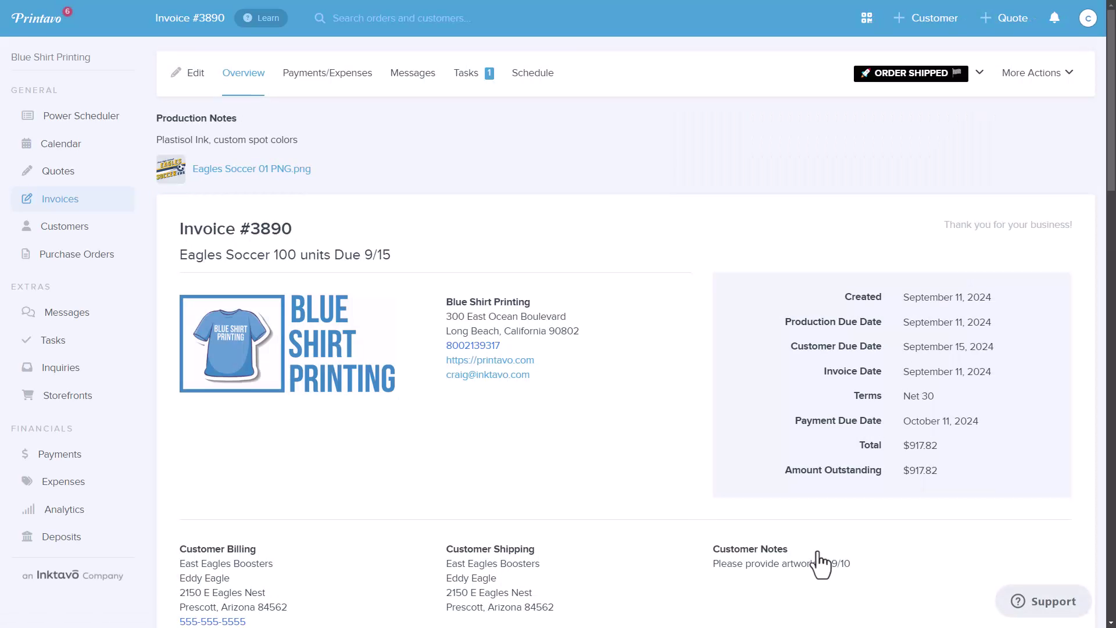
pyautogui.click(428, 73)
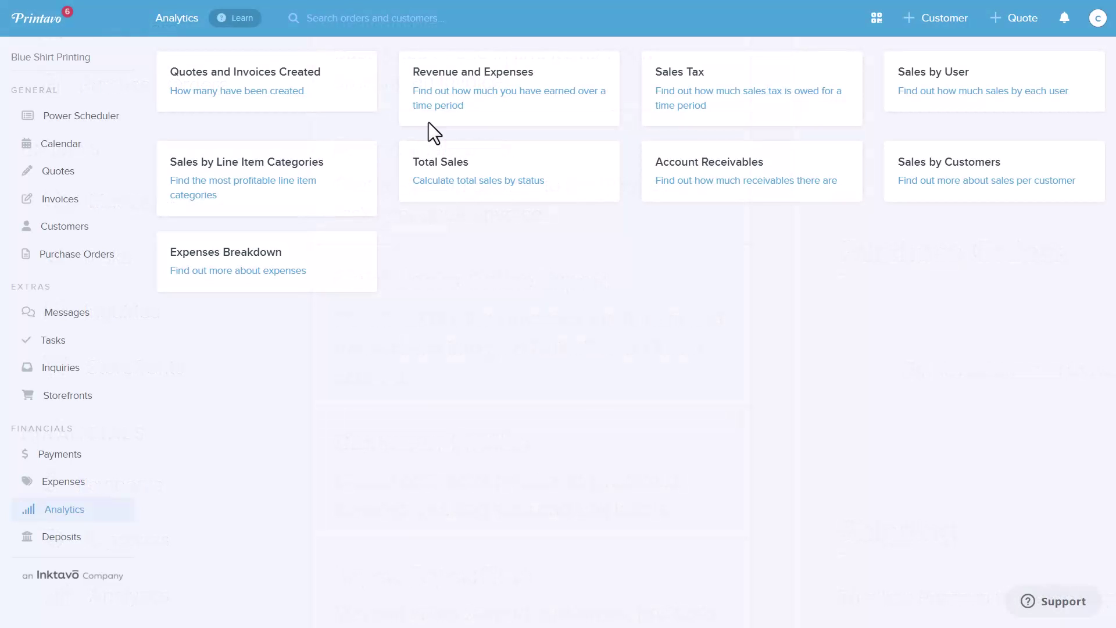
# Open the Revenue and Expenses report showing $42,308.53 revenue and $40,928.64 profit.
pyautogui.click(439, 186)
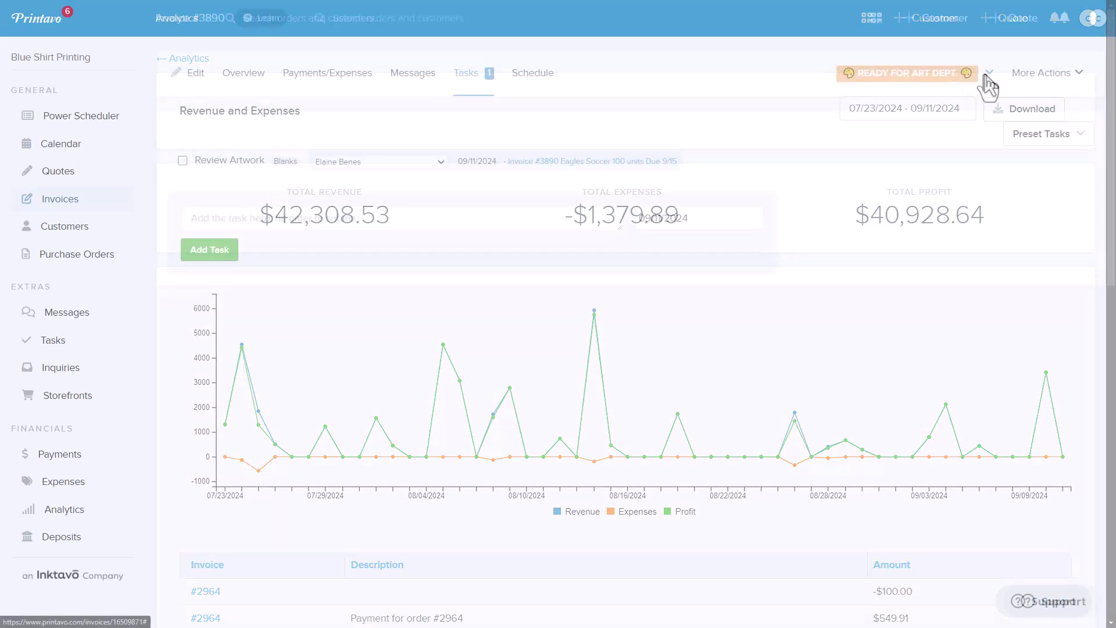
# Set invoice #3890 to PRE-PRODUCTION and view its scheduled imprint 3890-1.
pyautogui.click(979, 73)
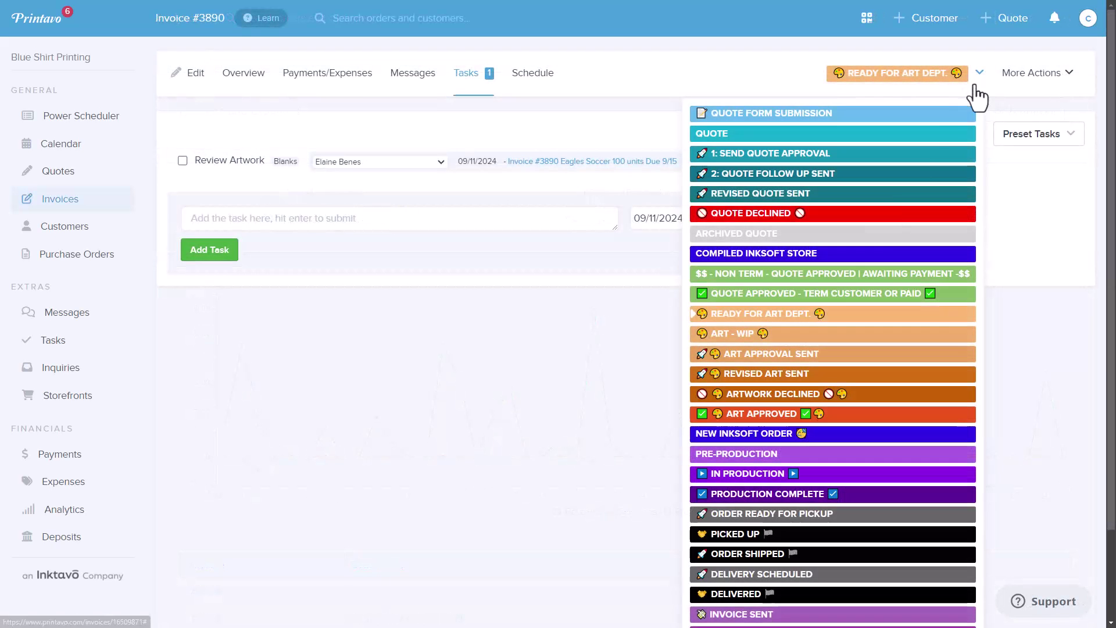
pyautogui.click(781, 453)
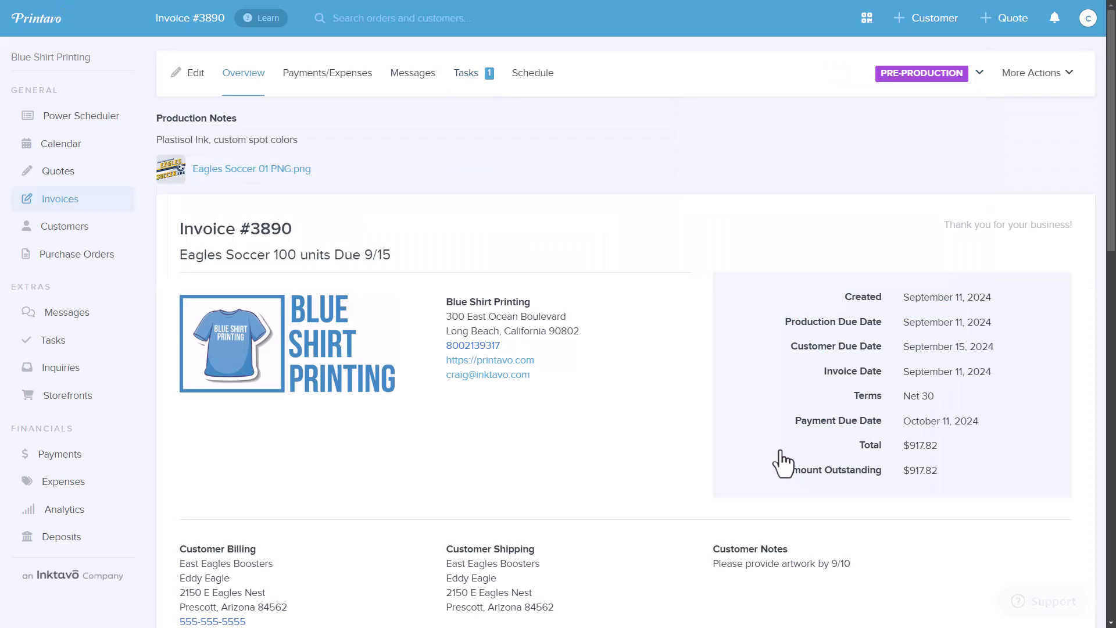
pyautogui.click(534, 72)
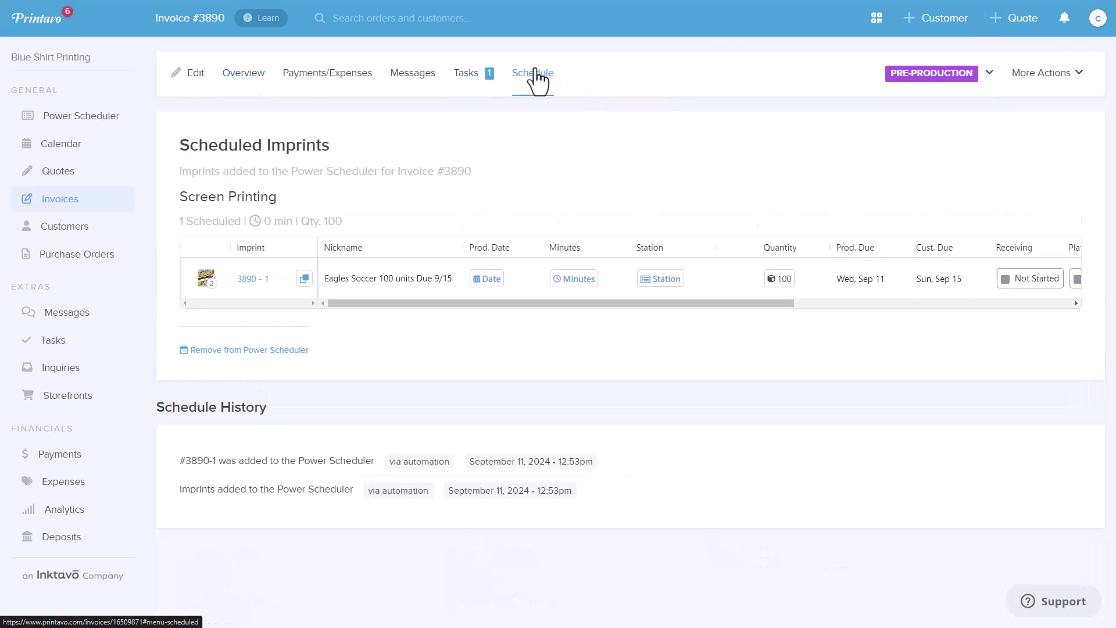
pyautogui.moveTo(779, 305); pyautogui.dragTo(1069, 338)
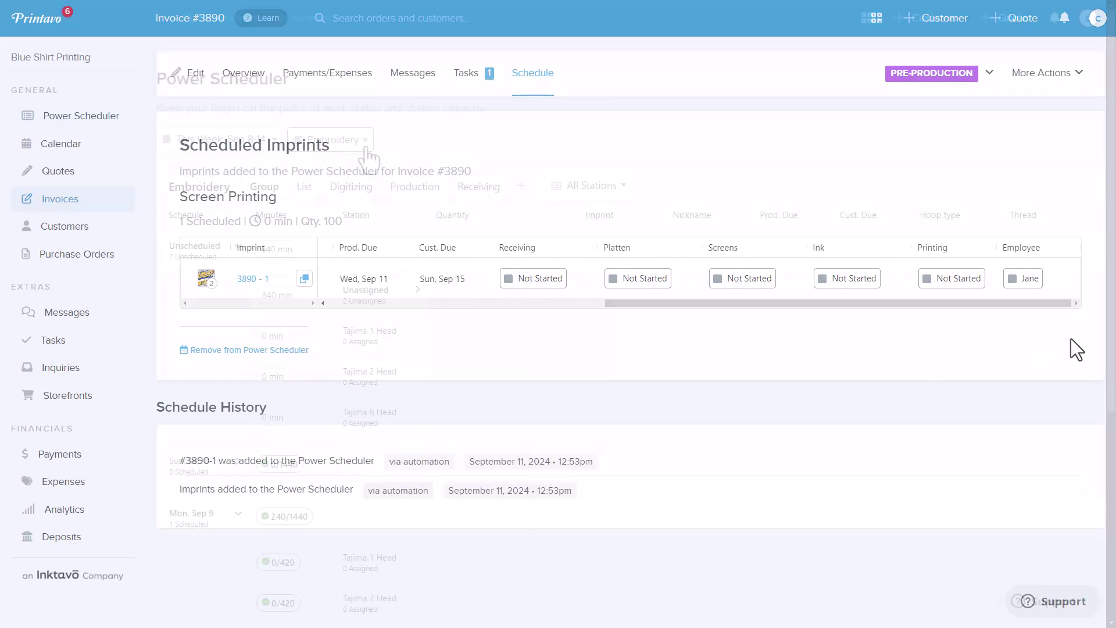
# Switch Power Scheduler to Screen Printing and mark job 3890's screens as Finished.
pyautogui.click(366, 141)
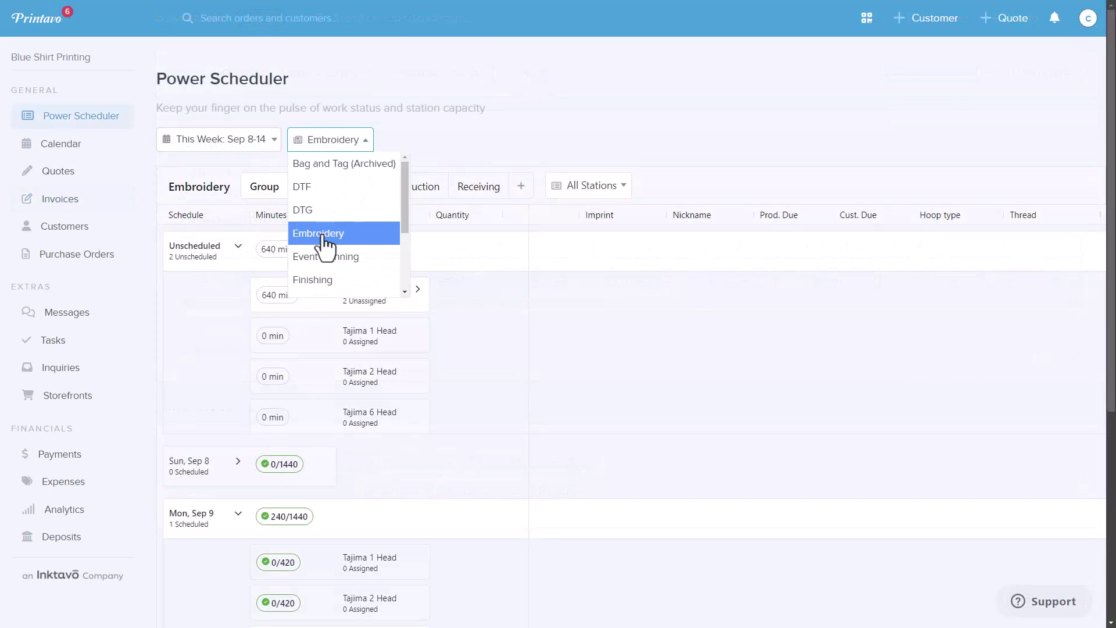
pyautogui.scroll(-3, 325, 247)
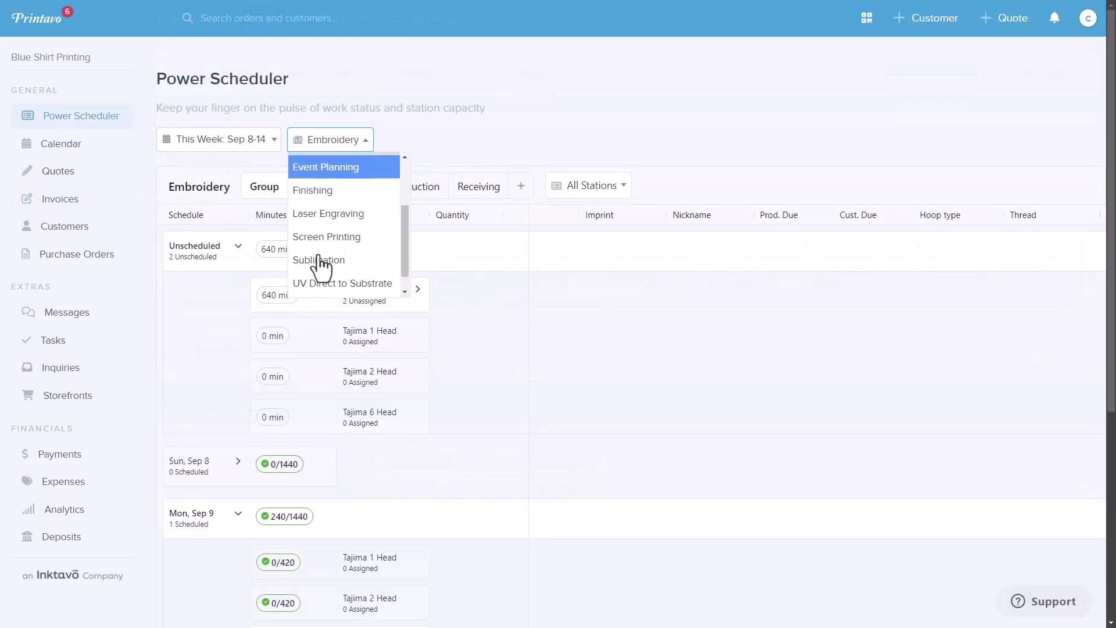
pyautogui.click(337, 217)
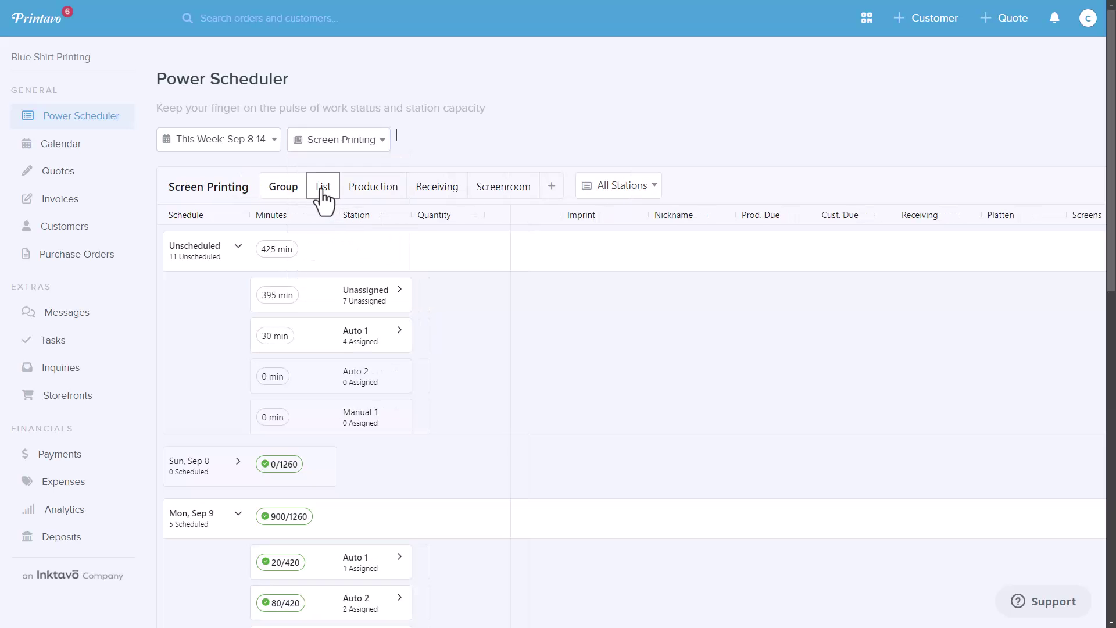
pyautogui.click(323, 192)
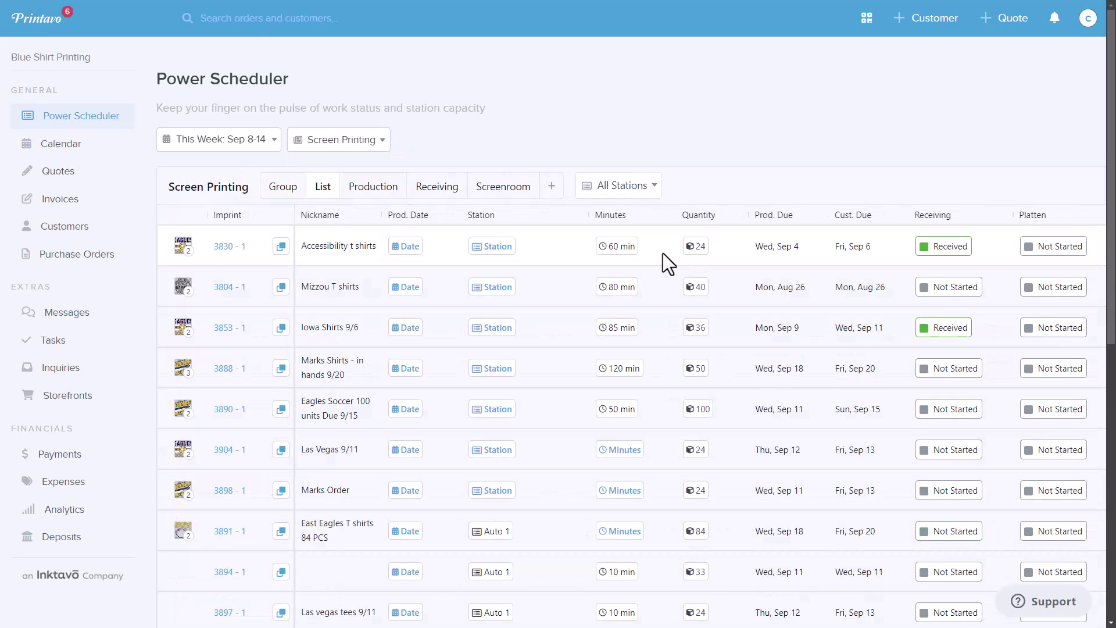
pyautogui.moveTo(662, 253); pyautogui.dragTo(323, 271)
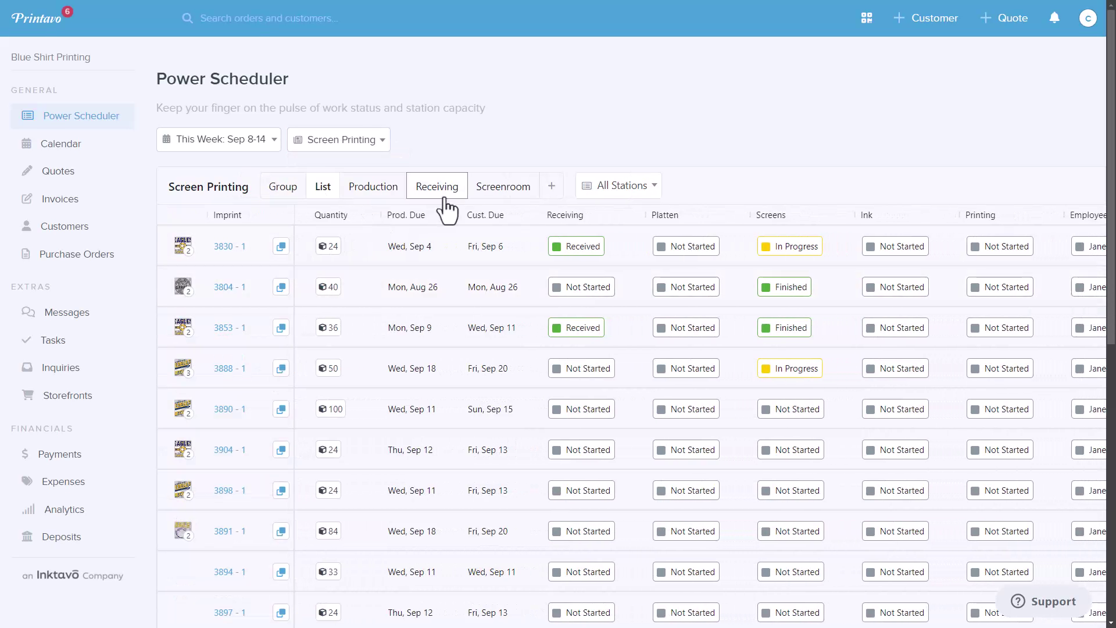
pyautogui.click(486, 198)
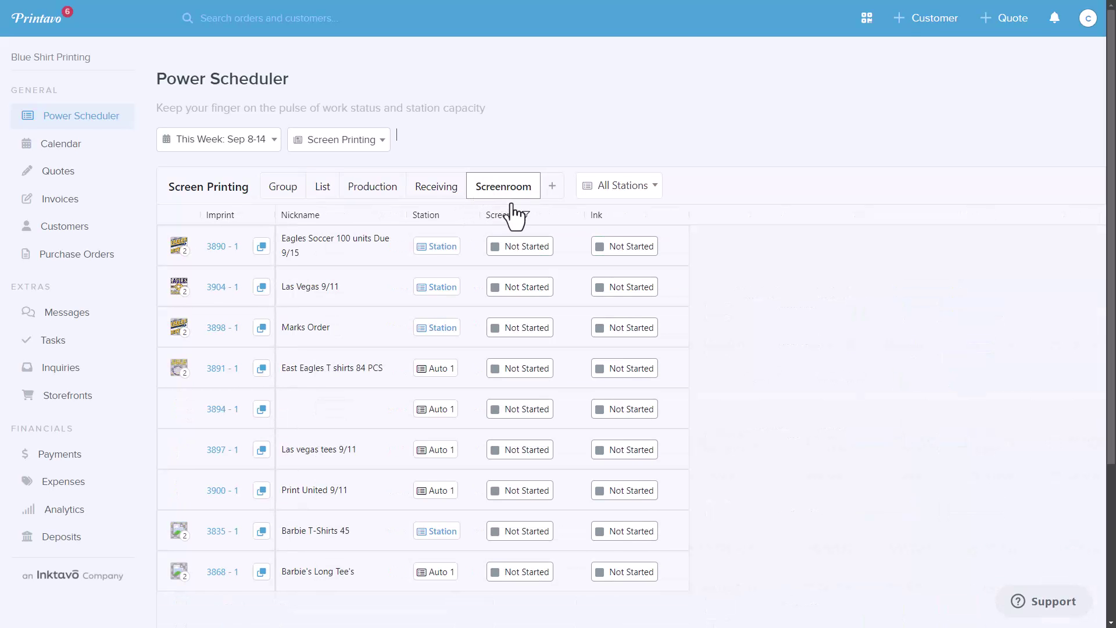
pyautogui.click(542, 250)
pyautogui.click(567, 259)
pyautogui.click(521, 296)
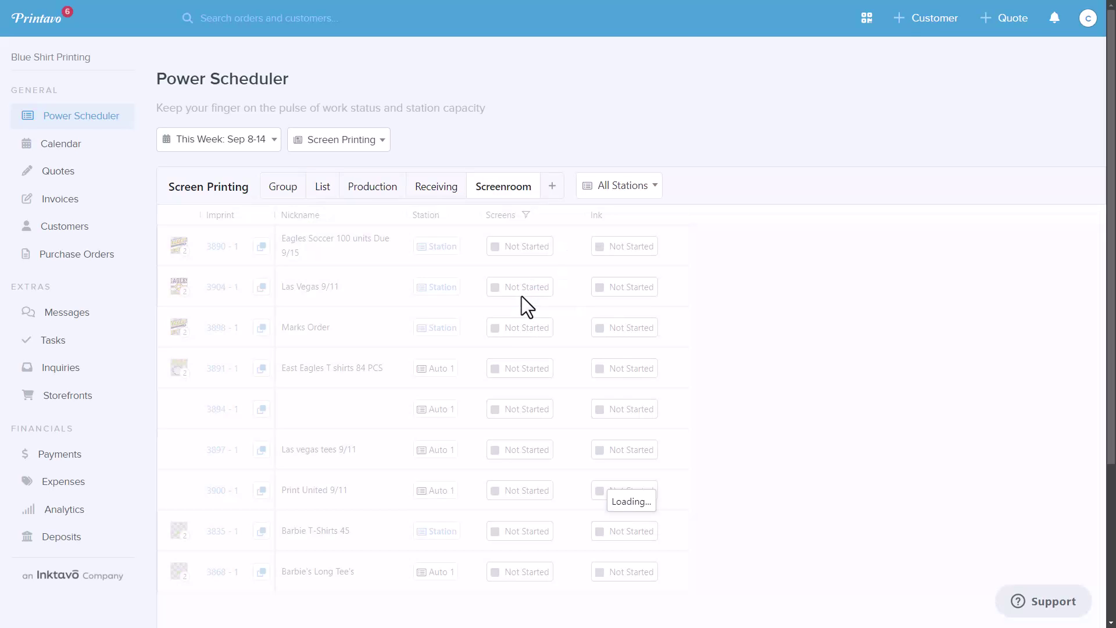
# Schedule unassigned job 3830 onto the Auto 2 station for Mon, Sep 9.
pyautogui.click(284, 192)
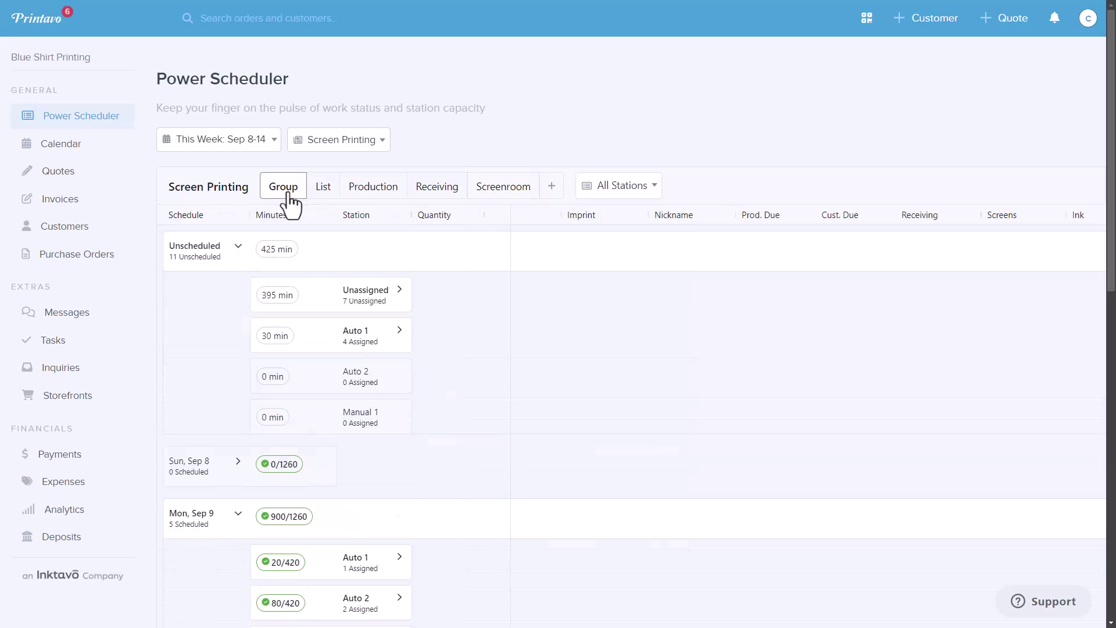
pyautogui.click(401, 291)
pyautogui.scroll(-3, 483, 219)
pyautogui.moveTo(496, 162); pyautogui.dragTo(297, 492)
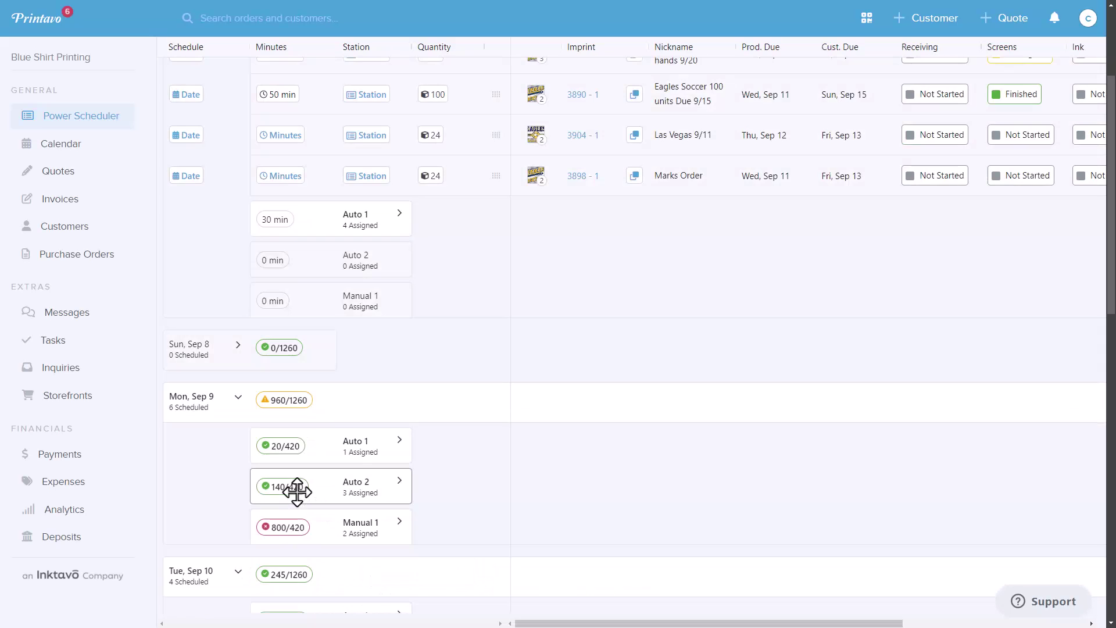
pyautogui.click(400, 482)
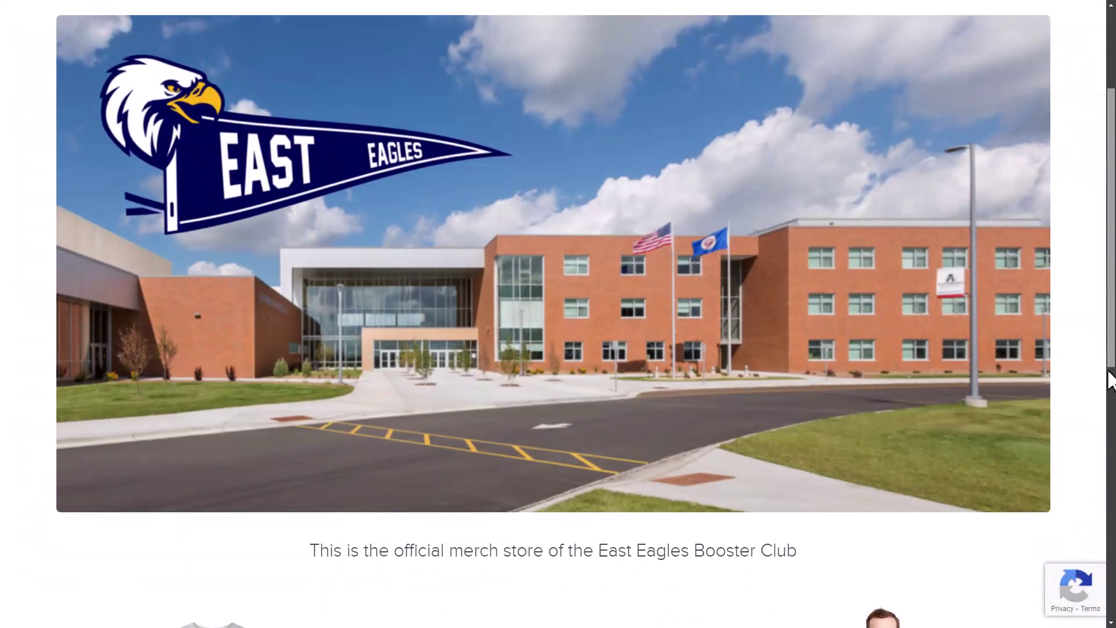
# Open the Richardson Performance Trucker Cap in the East Eagles store and add it to the cart.
pyautogui.moveTo(1113, 378); pyautogui.dragTo(1111, 538)
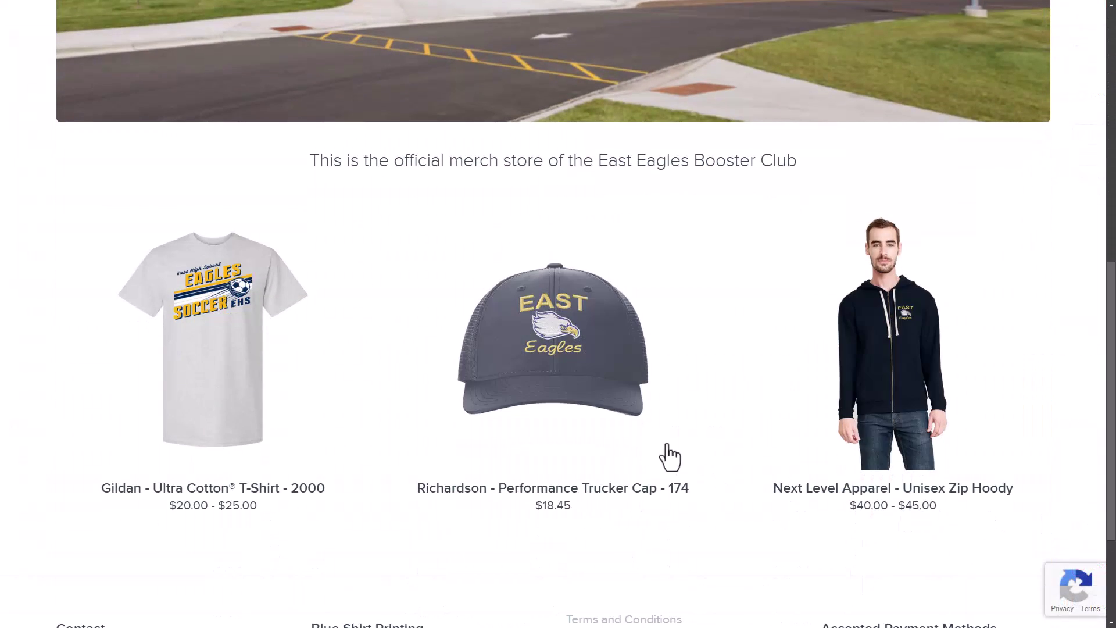
pyautogui.click(605, 391)
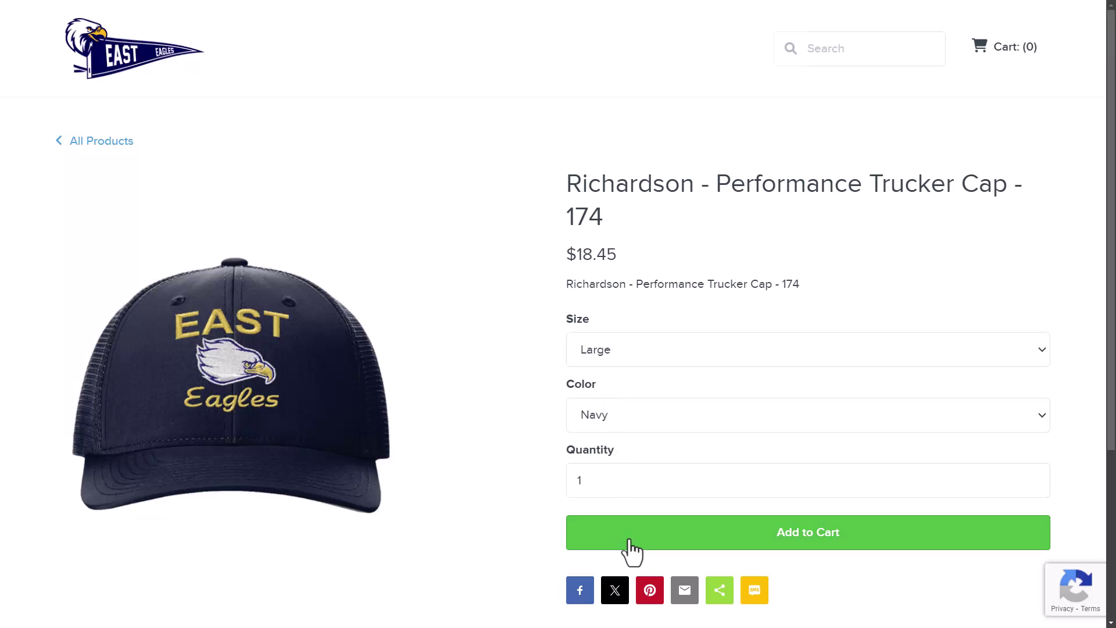
pyautogui.click(629, 540)
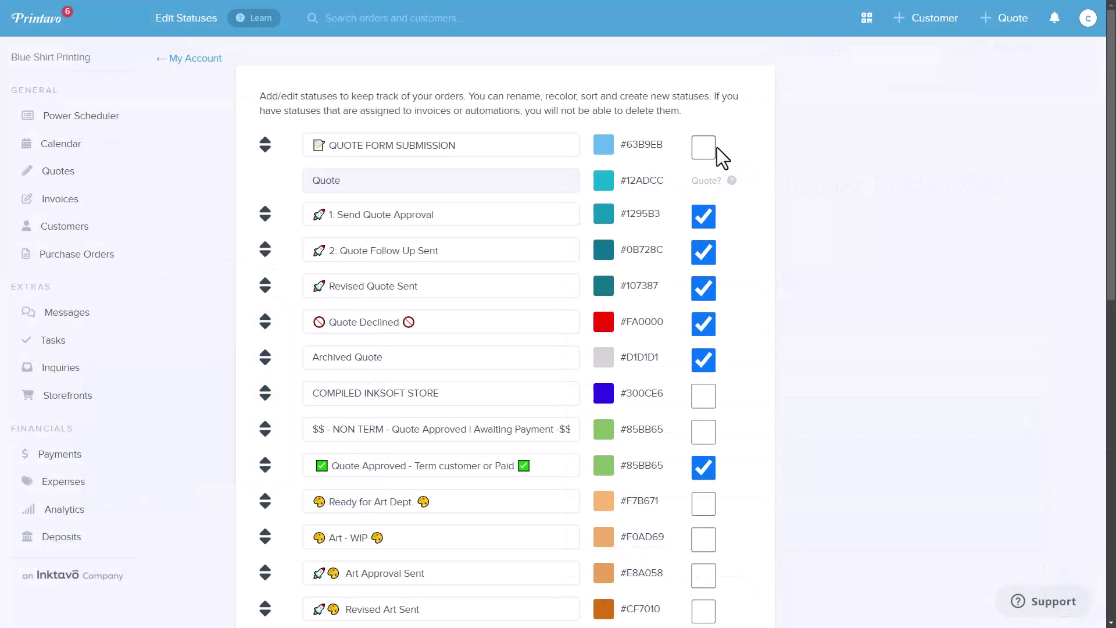
# Mark QUOTE FORM SUBMISSION as a quote status and open invoice #3890.
pyautogui.click(703, 146)
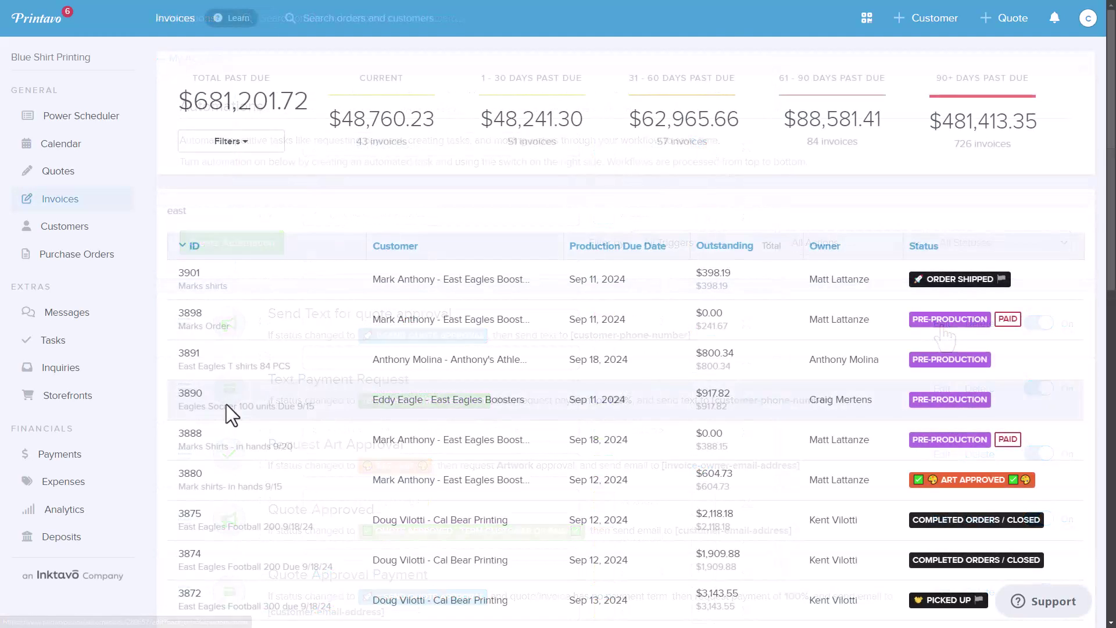
pyautogui.click(406, 407)
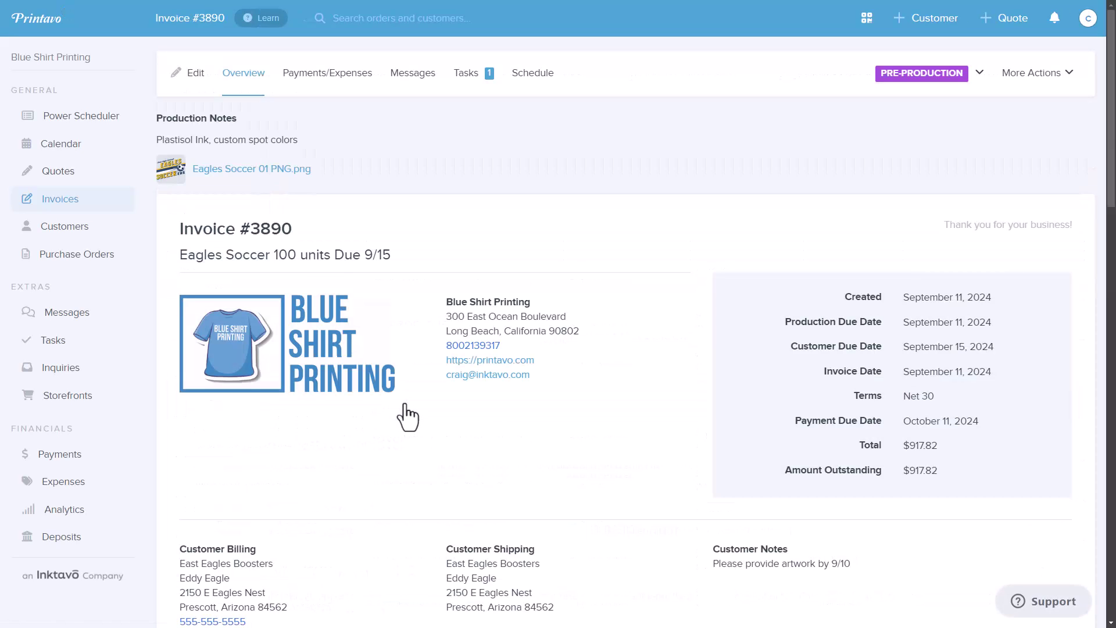